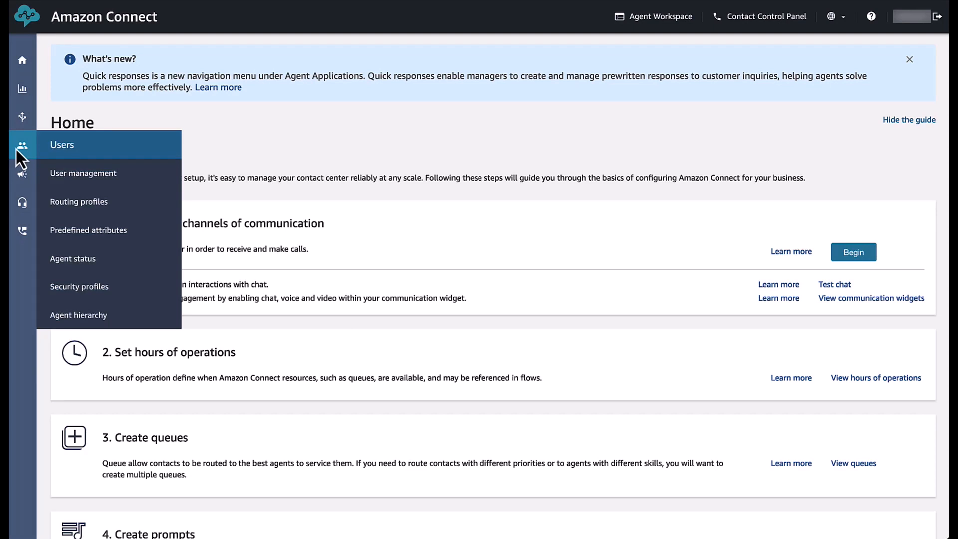
# Step: Open the Admin security profile for editing and expand its Agent Applications permissions
pyautogui.click(98, 298)
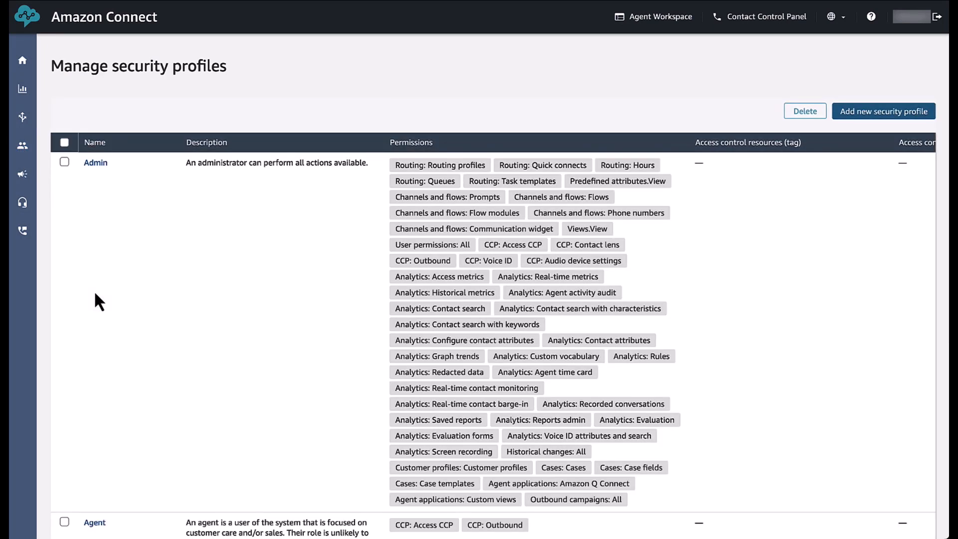
pyautogui.click(96, 163)
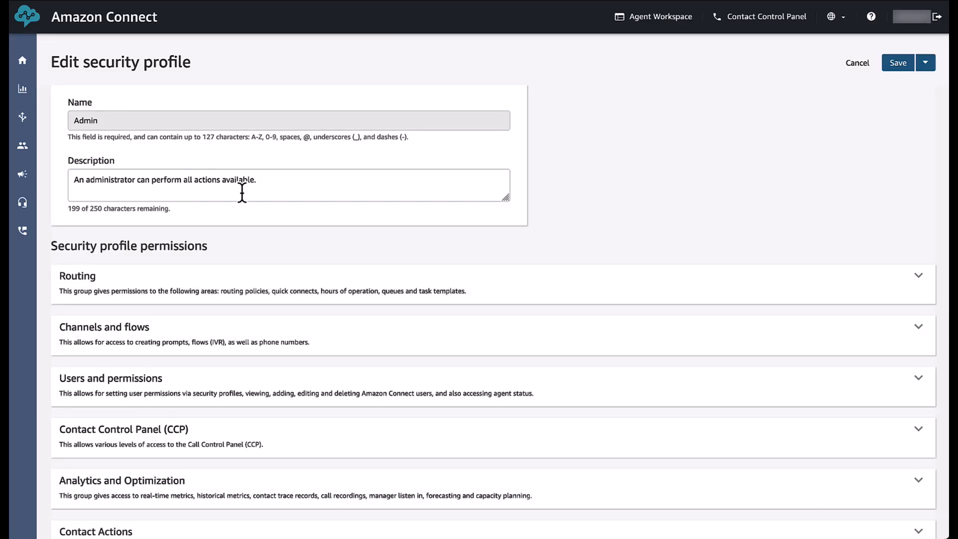
pyautogui.scroll(-3, 242, 193)
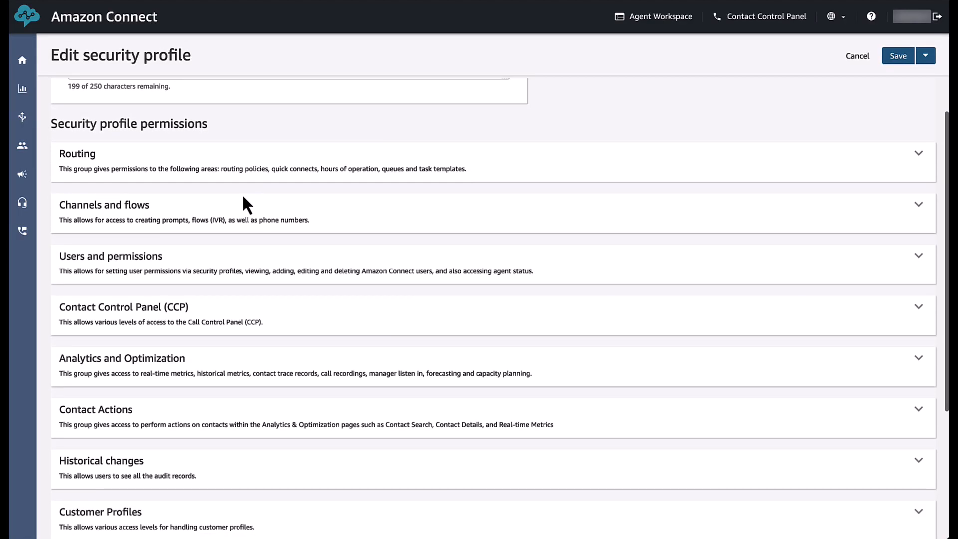
pyautogui.scroll(-2, 241, 194)
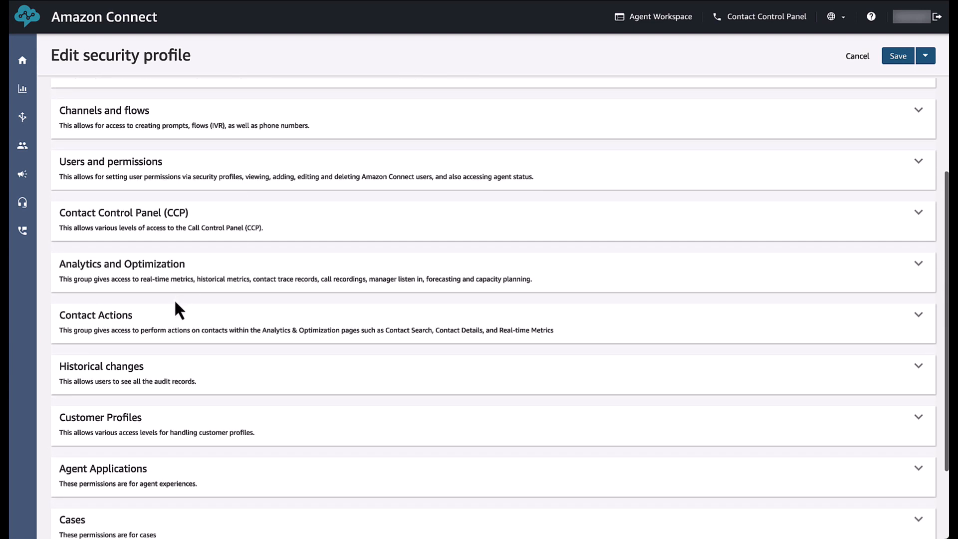
pyautogui.scroll(-2, 178, 309)
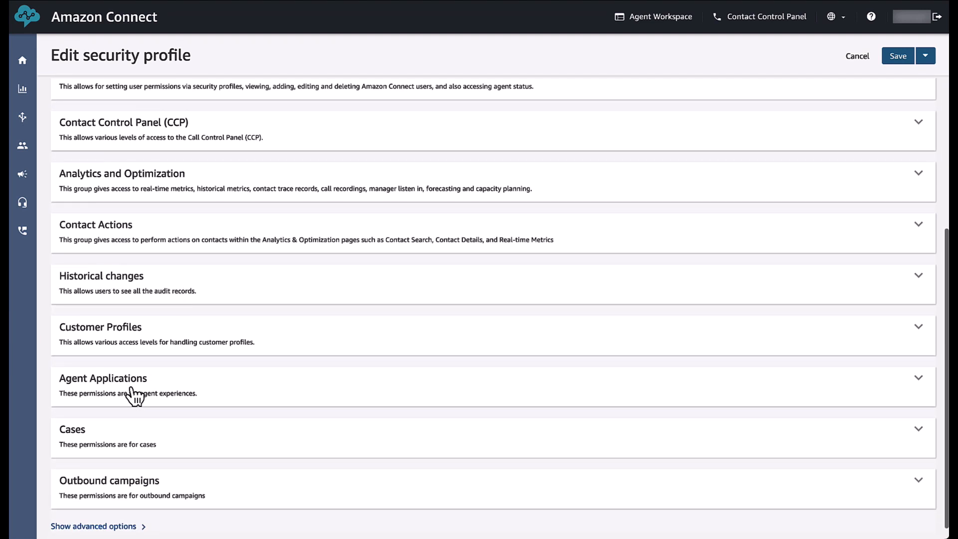
pyautogui.click(131, 389)
pyautogui.scroll(-2, 130, 392)
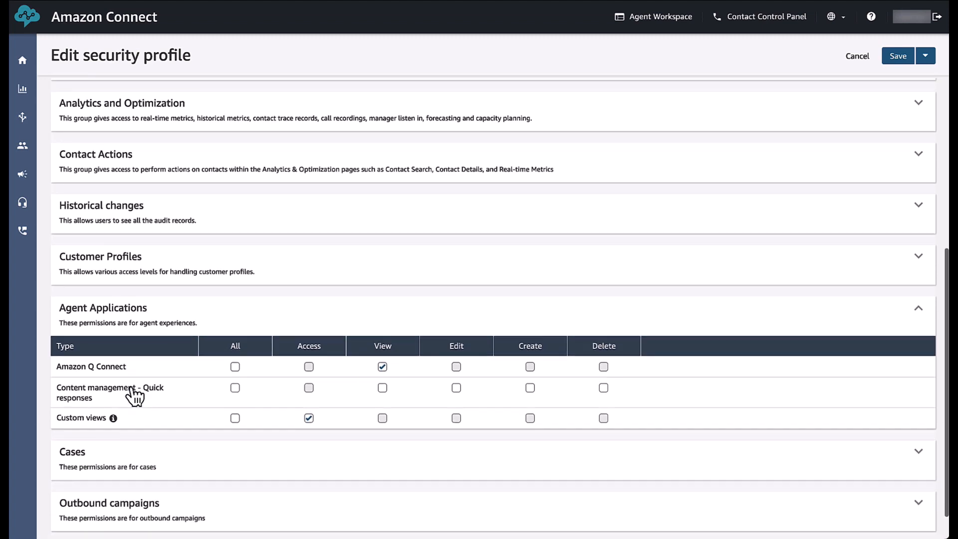
# Step: Grant the Admin profile all permissions for Content management - Quick responses and save the security profile
pyautogui.moveTo(100, 396); pyautogui.dragTo(52, 391)
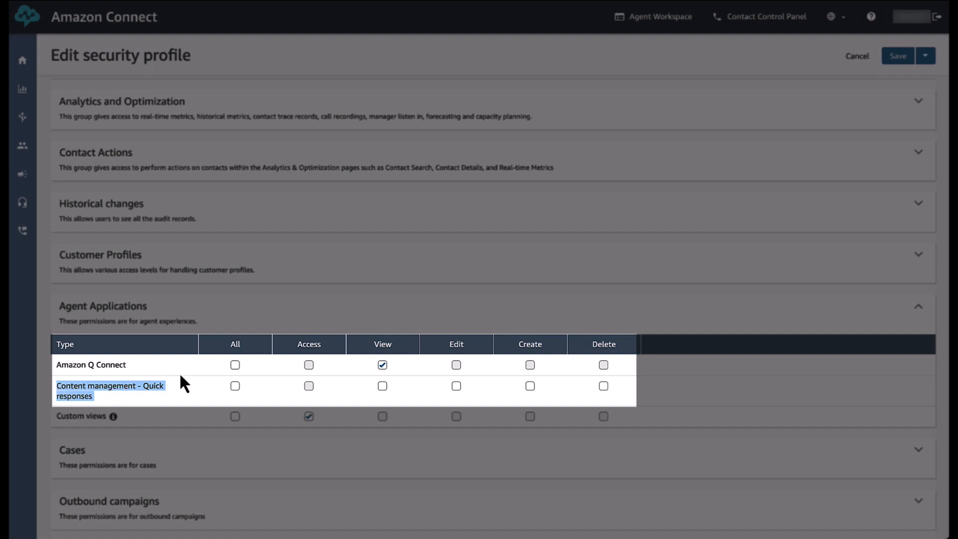
pyautogui.click(383, 387)
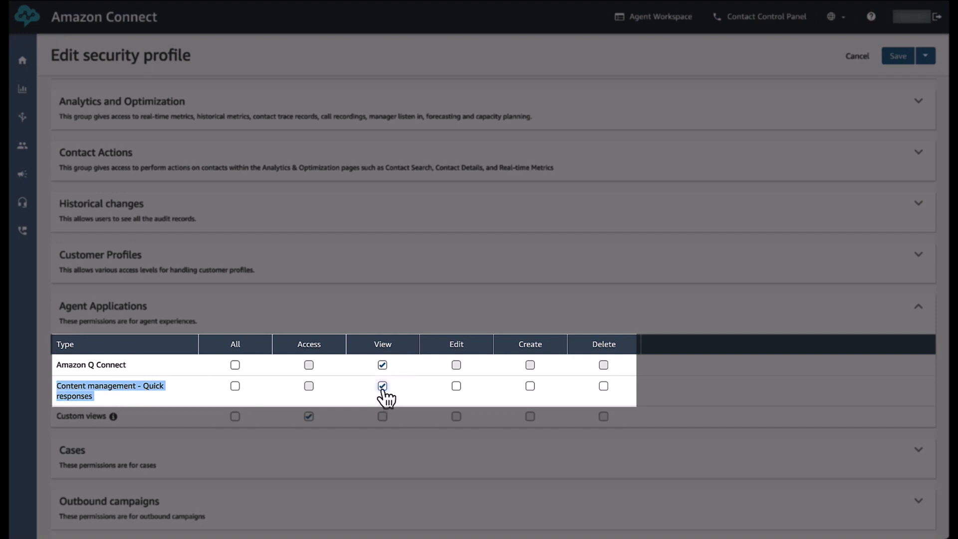
pyautogui.click(456, 387)
pyautogui.click(531, 388)
pyautogui.click(235, 386)
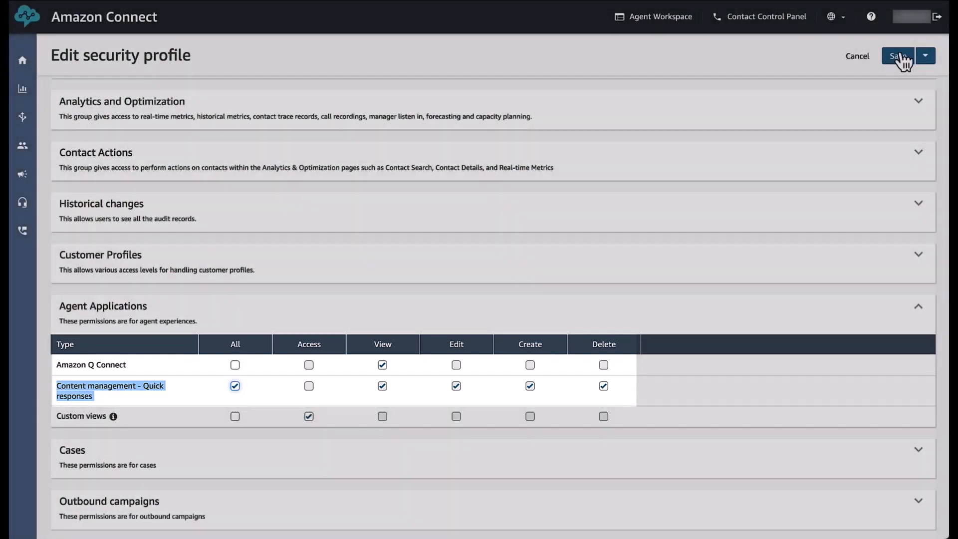
pyautogui.click(901, 58)
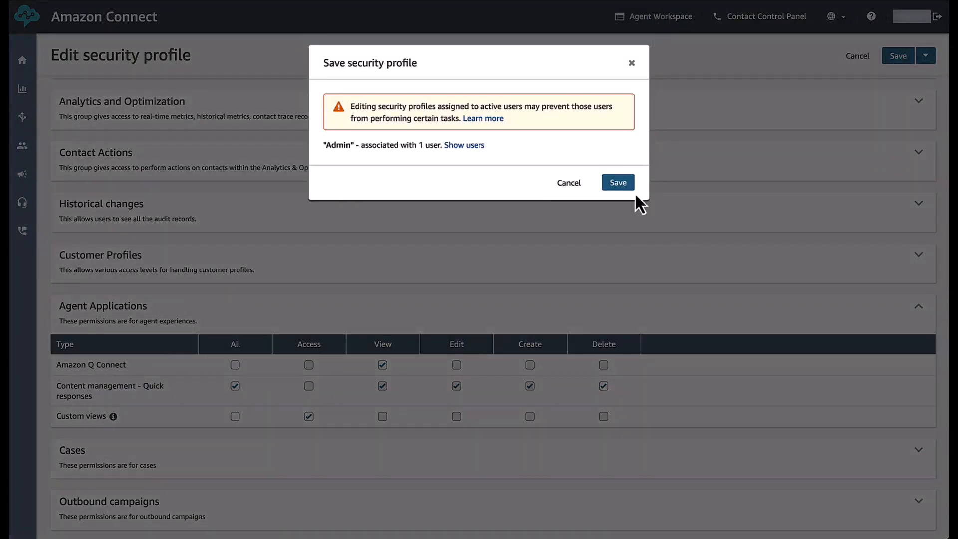
pyautogui.click(624, 183)
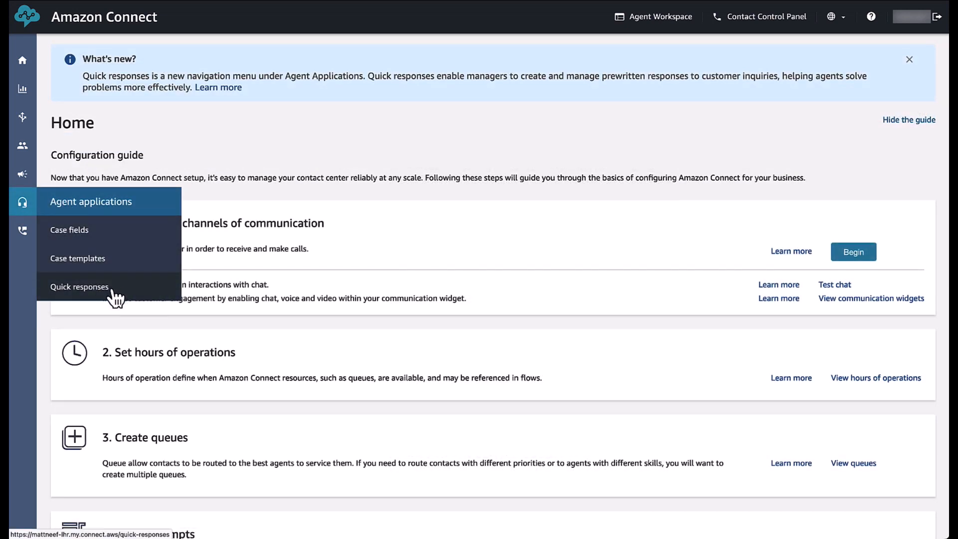
# Step: Go to the Quick responses page and set up its Amazon Q Connect knowledge base
pyautogui.click(111, 290)
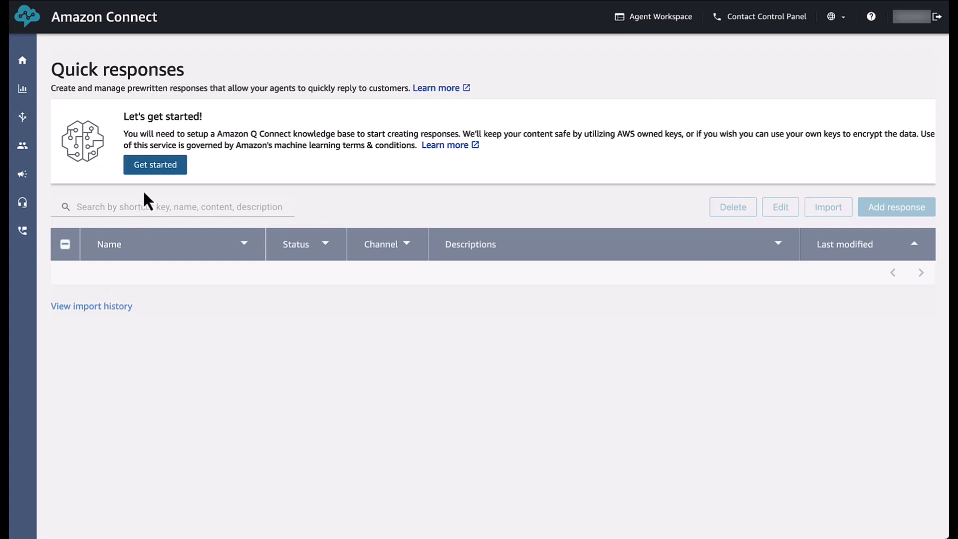
pyautogui.click(154, 172)
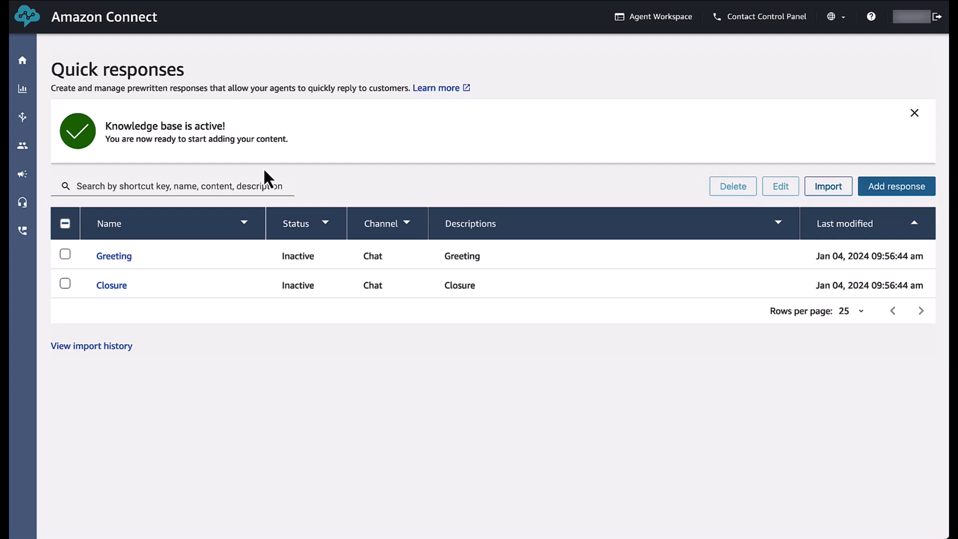
# Step: Edit the Greeting quick response, setting its description to "Standard greeting" and its shortcut key to "hi"
pyautogui.click(123, 258)
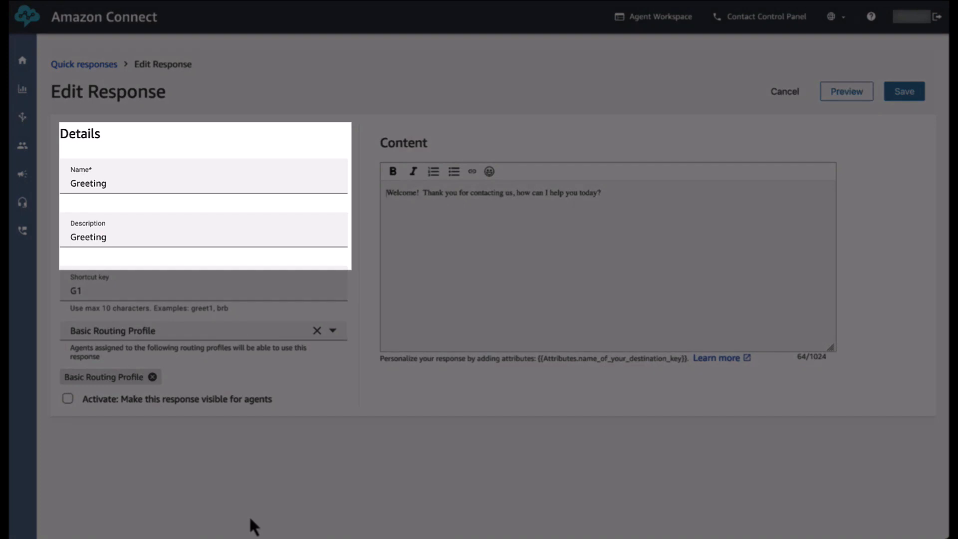
pyautogui.click(204, 178)
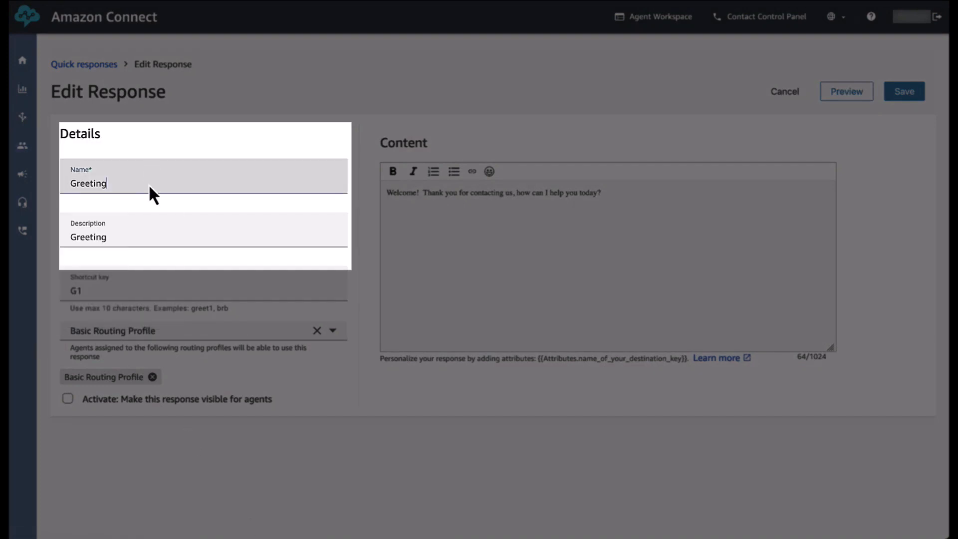
pyautogui.click(113, 237)
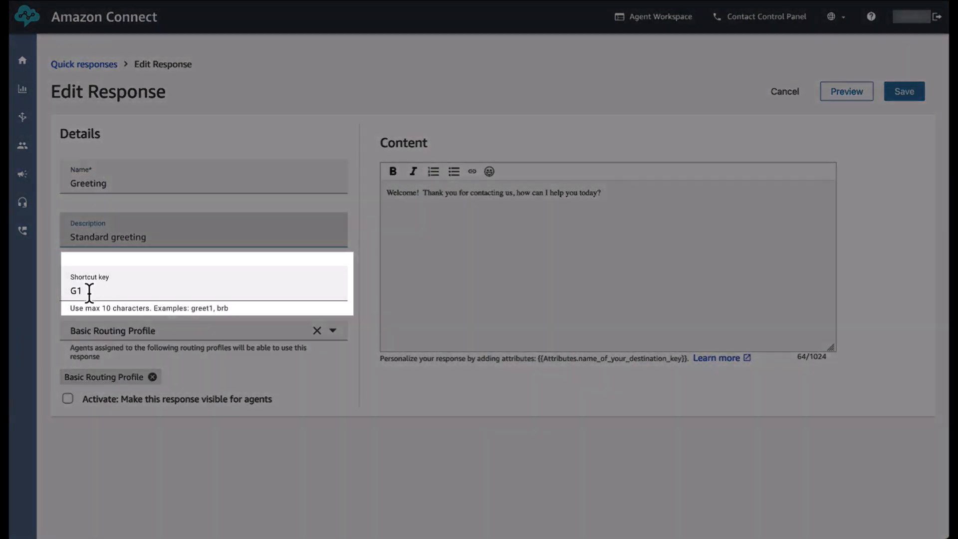
pyautogui.doubleClick(74, 294)
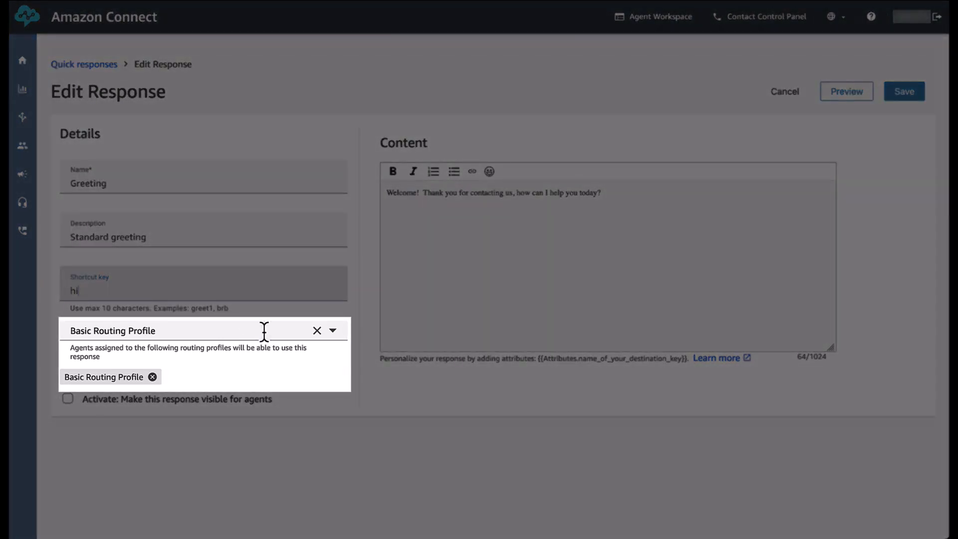
# Step: Assign the Greeting response to *ALL* routing profiles and activate it so agents can see it
pyautogui.click(264, 331)
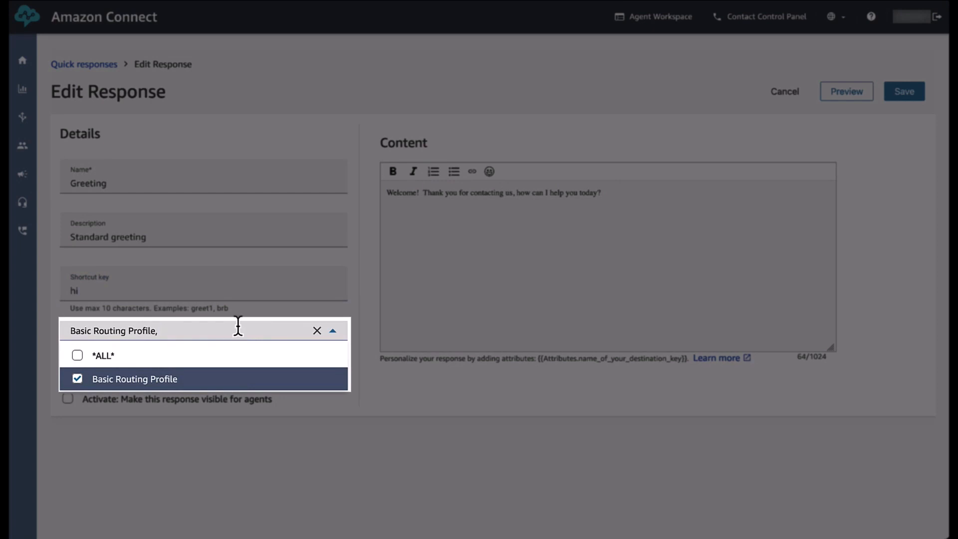
pyautogui.click(333, 332)
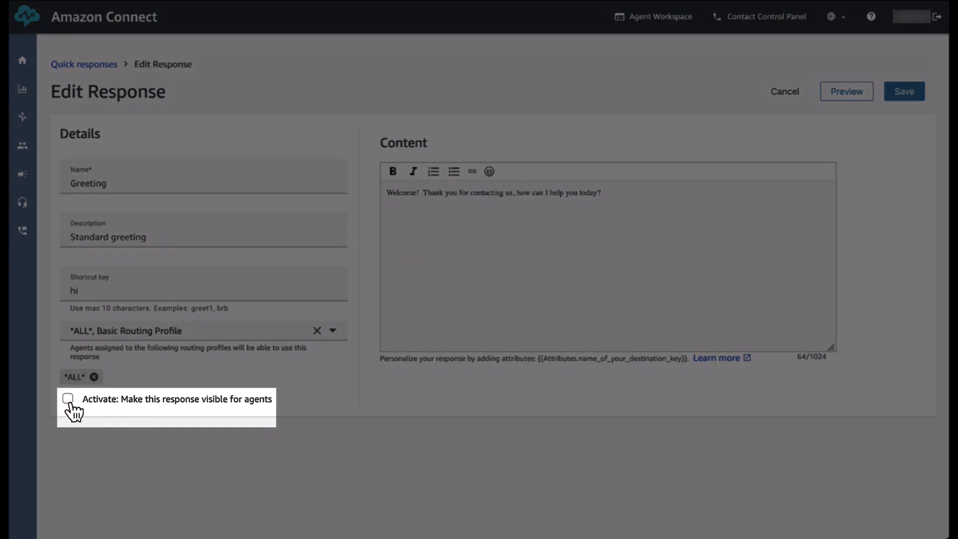
pyautogui.click(68, 399)
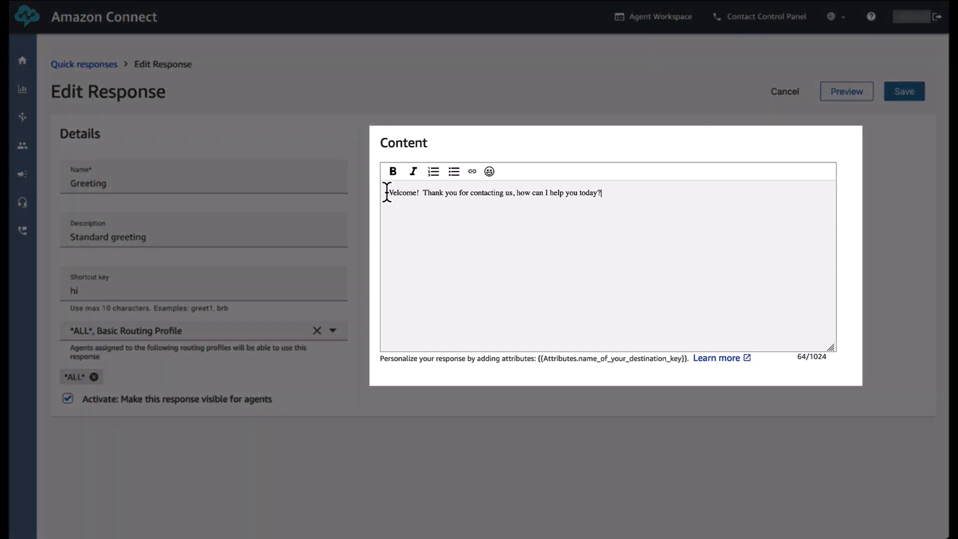
# Step: Make the words "how can I help you today?" bold in the Greeting response's content
pyautogui.moveTo(386, 193); pyautogui.dragTo(637, 197)
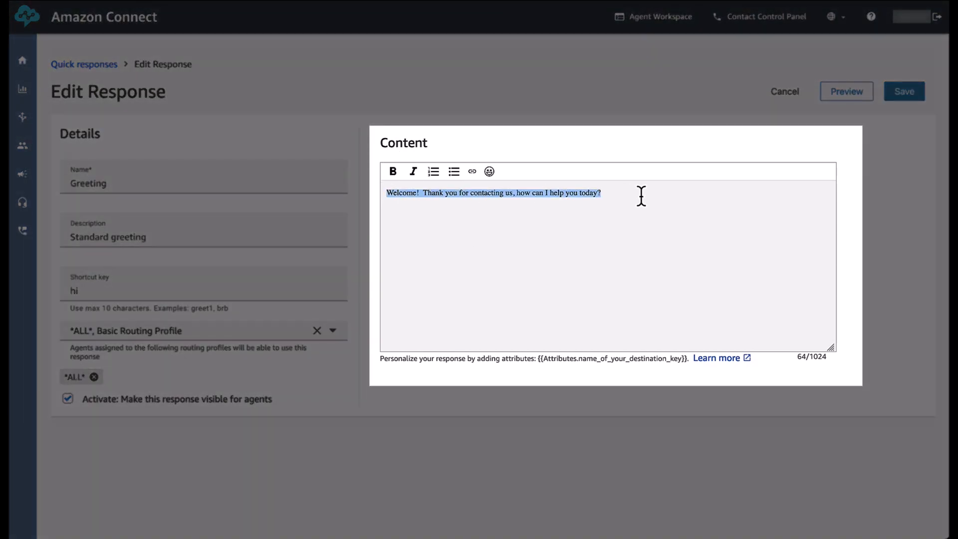
pyautogui.click(642, 195)
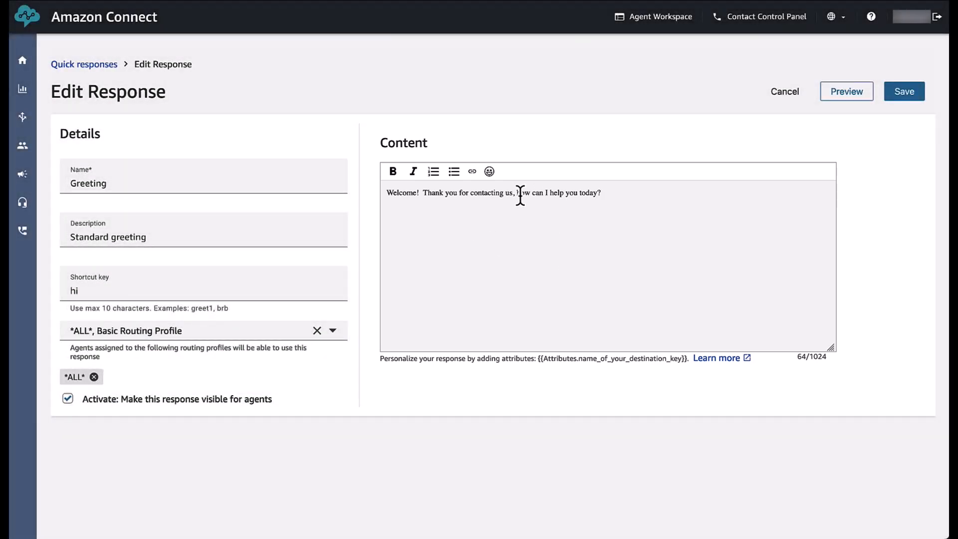
pyautogui.moveTo(514, 193); pyautogui.dragTo(609, 194)
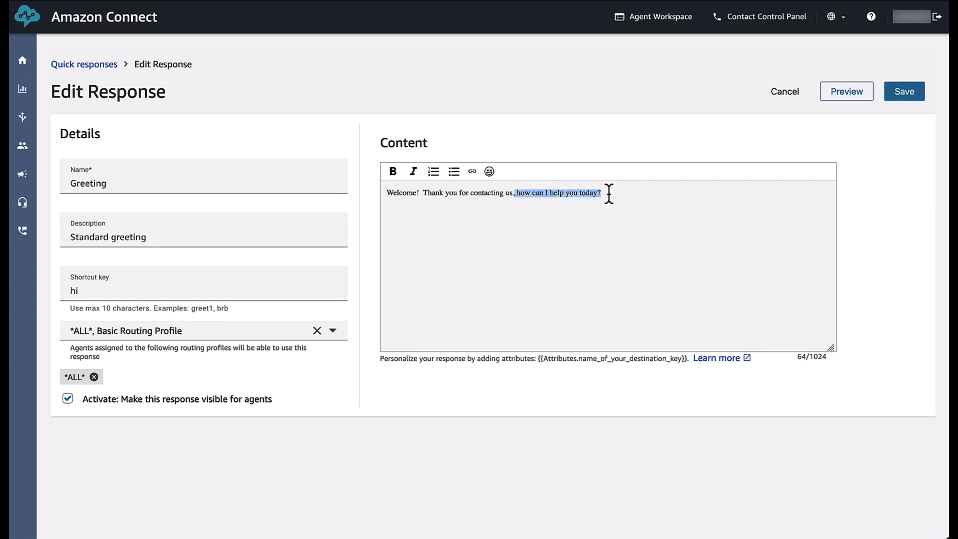
pyautogui.click(393, 171)
pyautogui.click(519, 241)
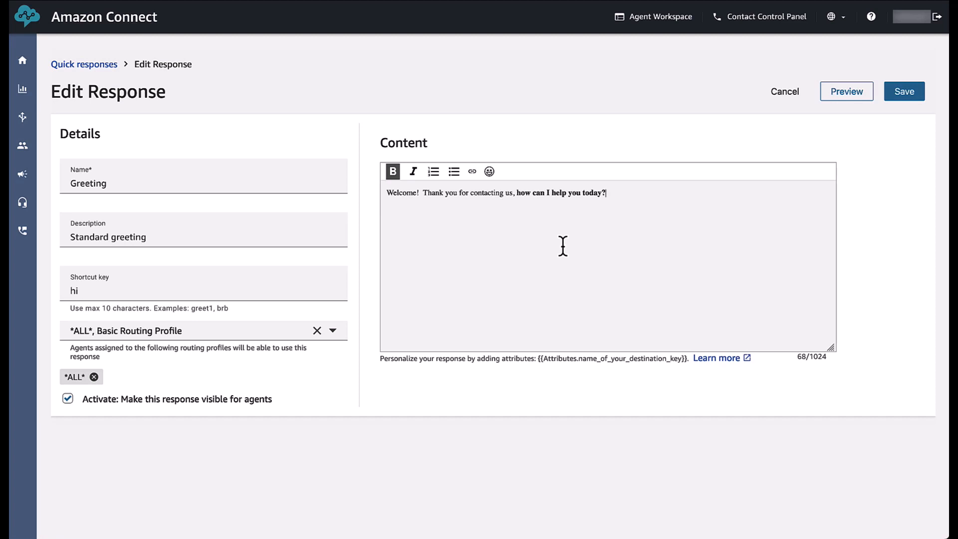
# Step: Insert "my name is {{Attributes.agentName}}," after "Thank you for contacting us," in the response content
pyautogui.click(515, 193)
pyautogui.write('my name ')
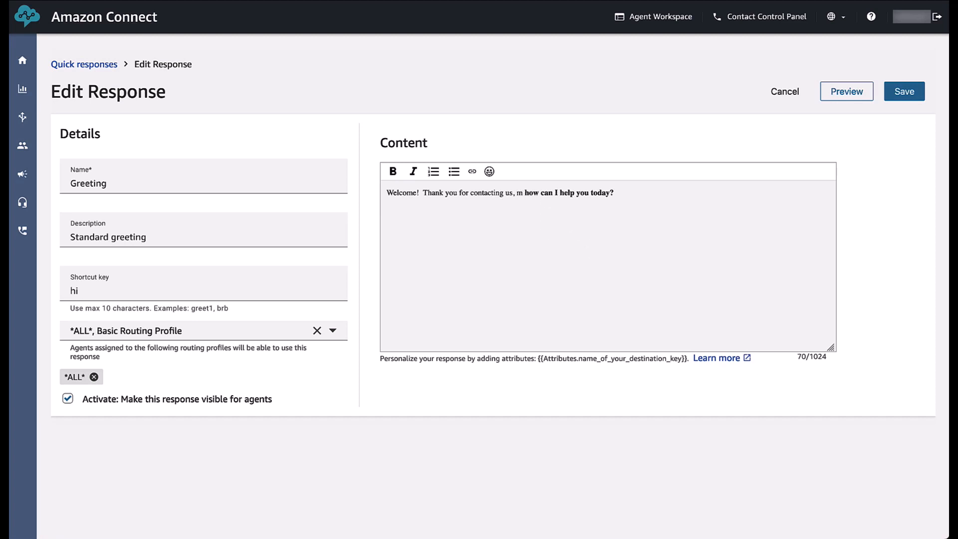
pyautogui.write('is ')
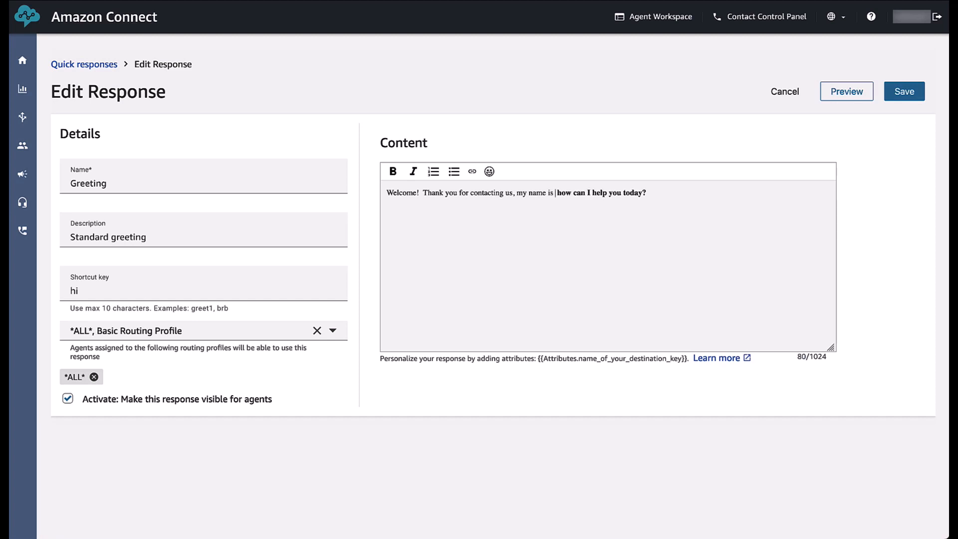
pyautogui.write('{{Attributes')
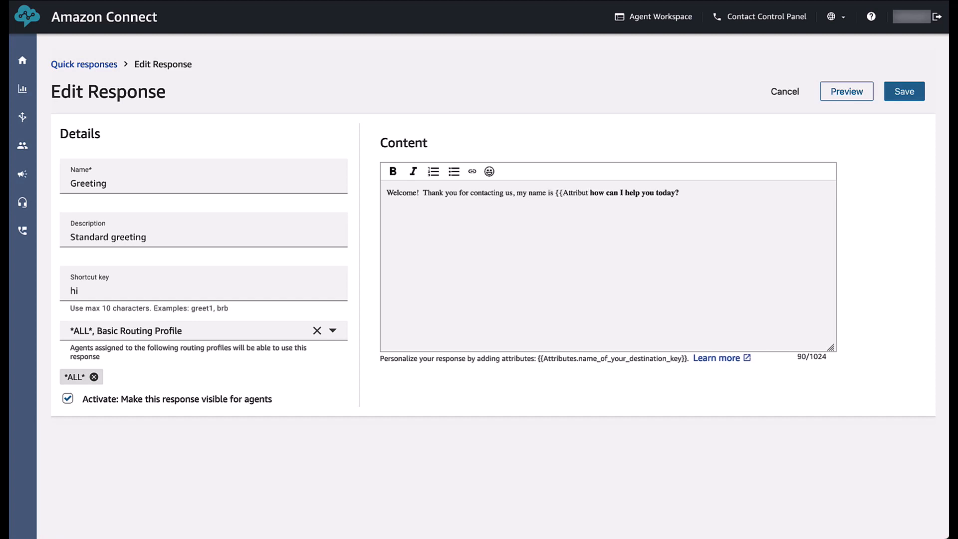
pyautogui.write('.')
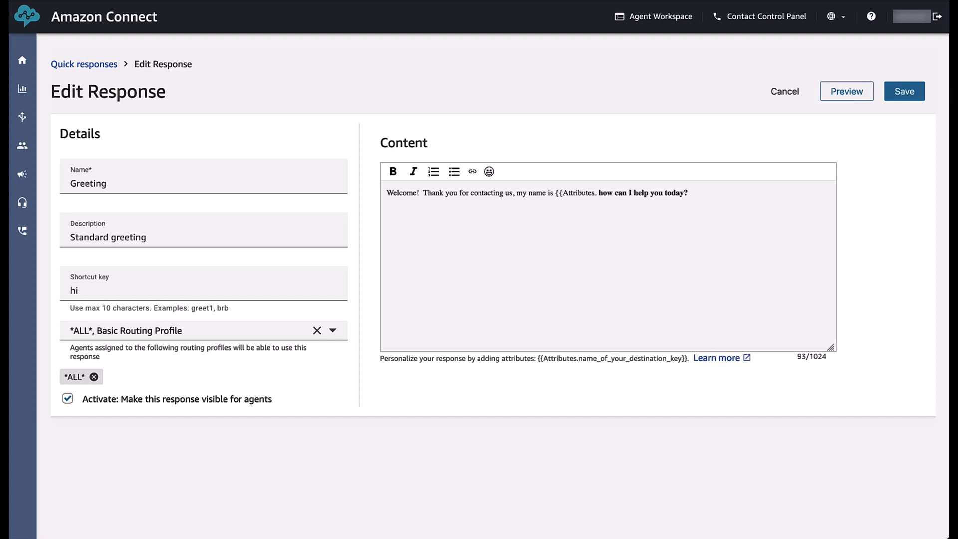
pyautogui.write('agentName')
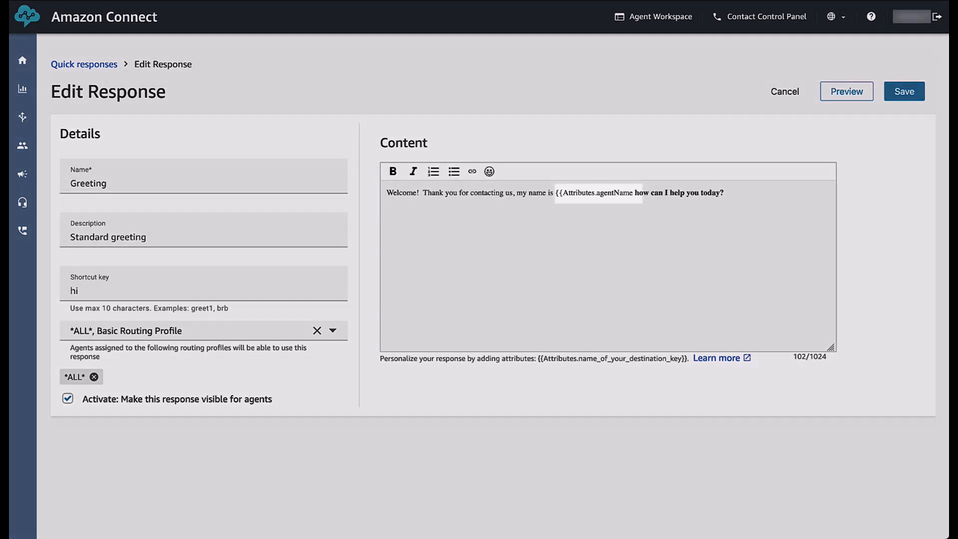
pyautogui.write('}}')
pyautogui.write(',')
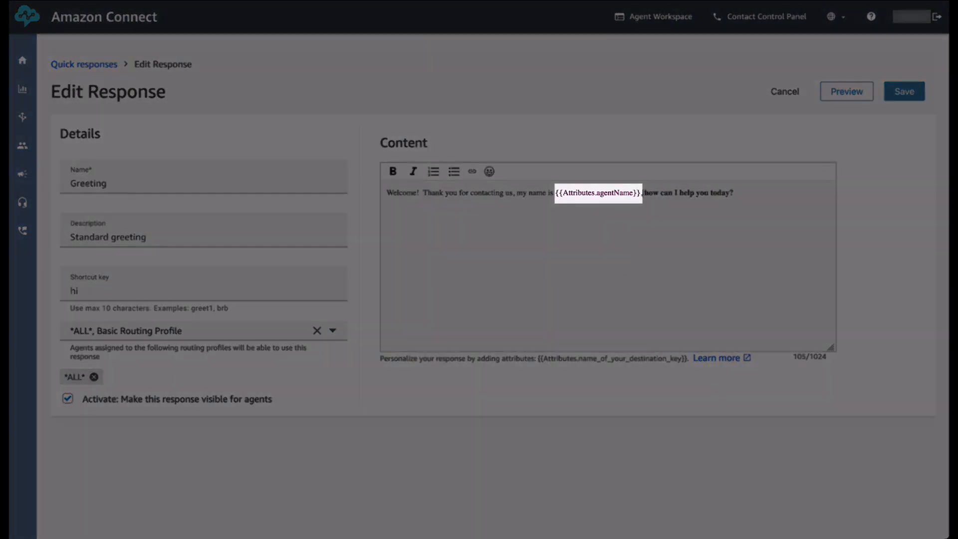
pyautogui.doubleClick(571, 192)
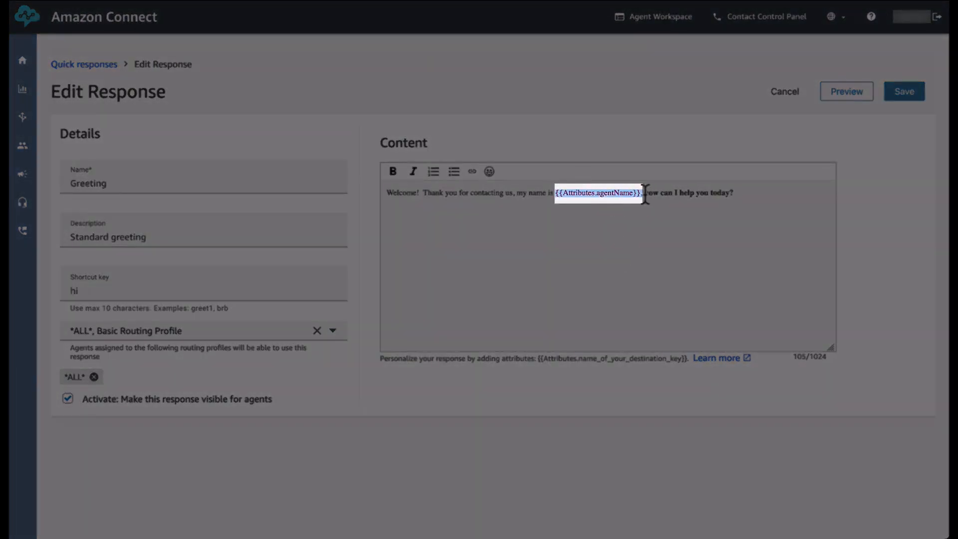
pyautogui.click(641, 196)
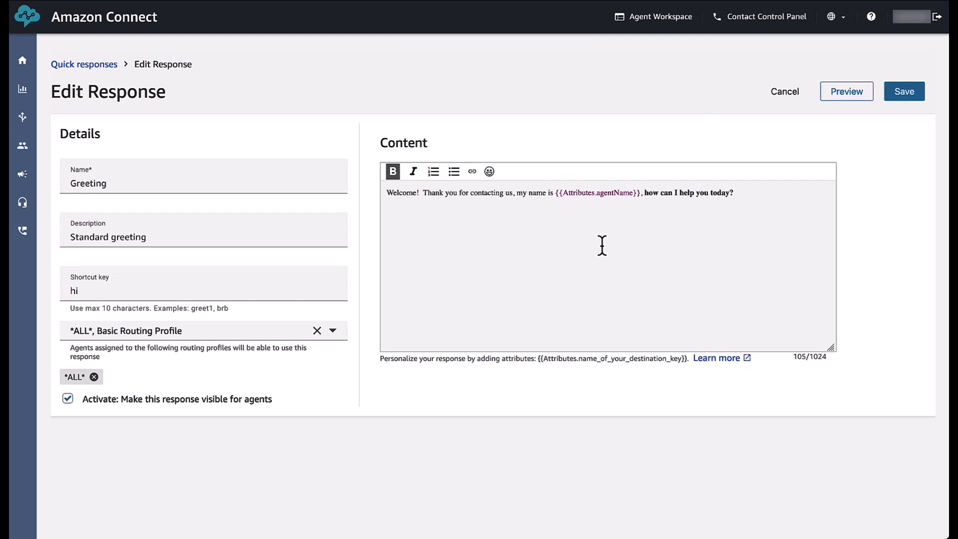
# Step: Preview the Greeting response as a chat message and examine its bold text and agent name attribute
pyautogui.click(845, 92)
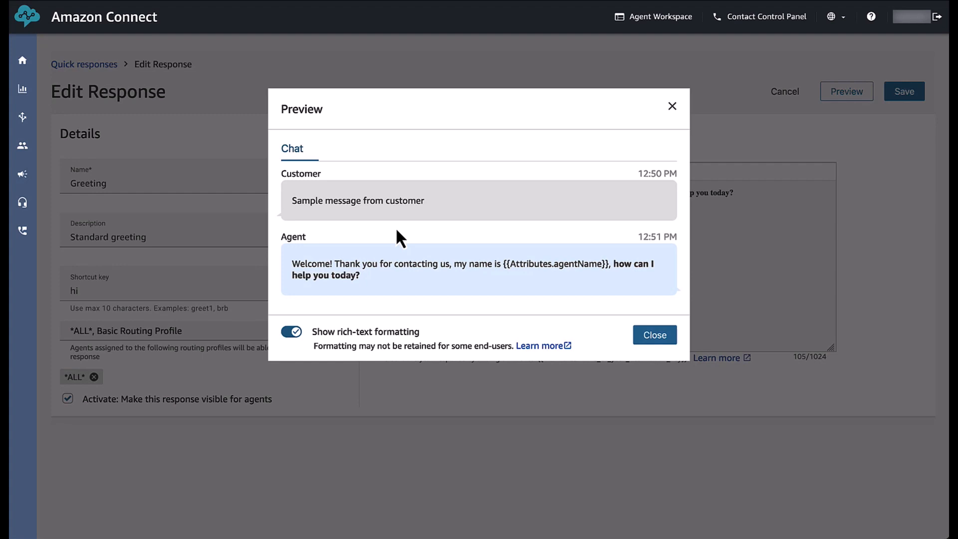
pyautogui.moveTo(367, 275); pyautogui.dragTo(613, 264)
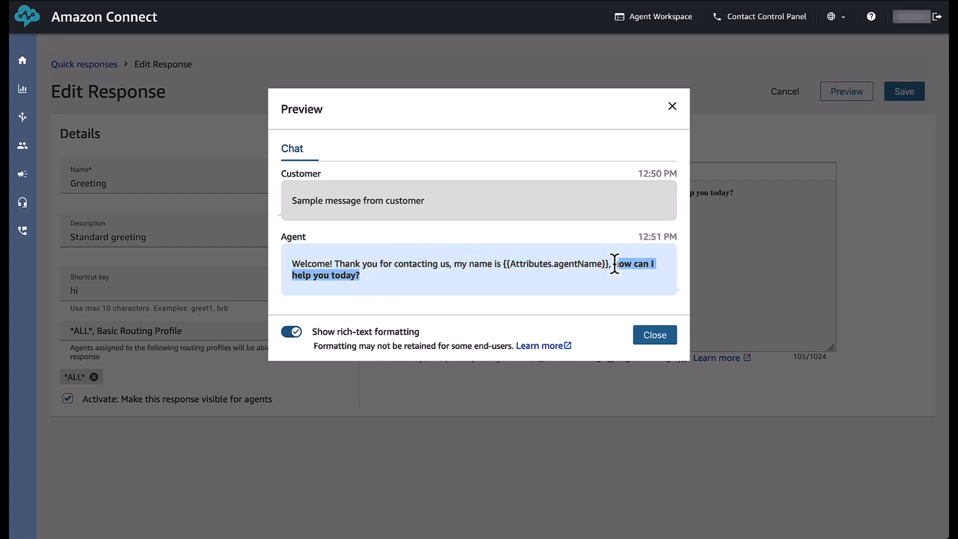
pyautogui.tripleClick(550, 265)
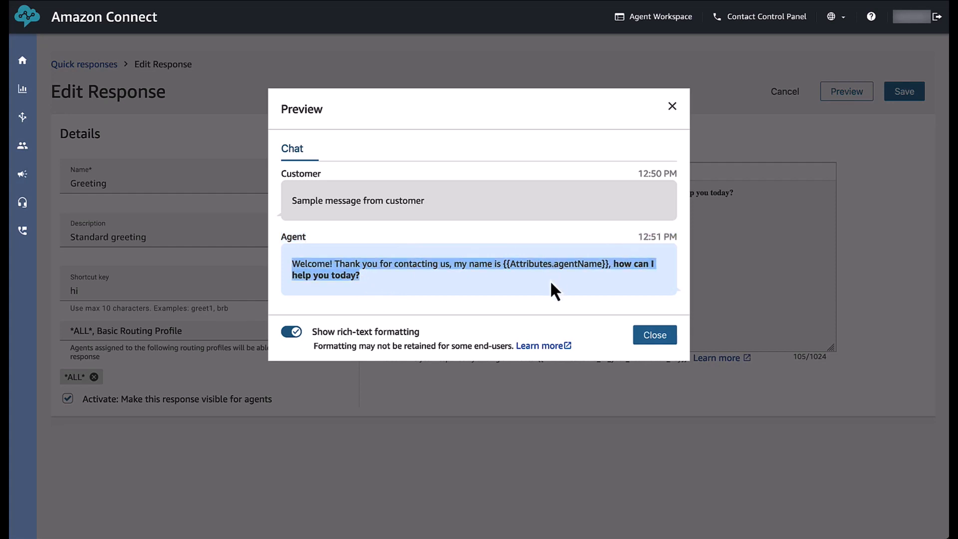
# Step: Close the chat preview and save the edited Greeting response
pyautogui.click(552, 284)
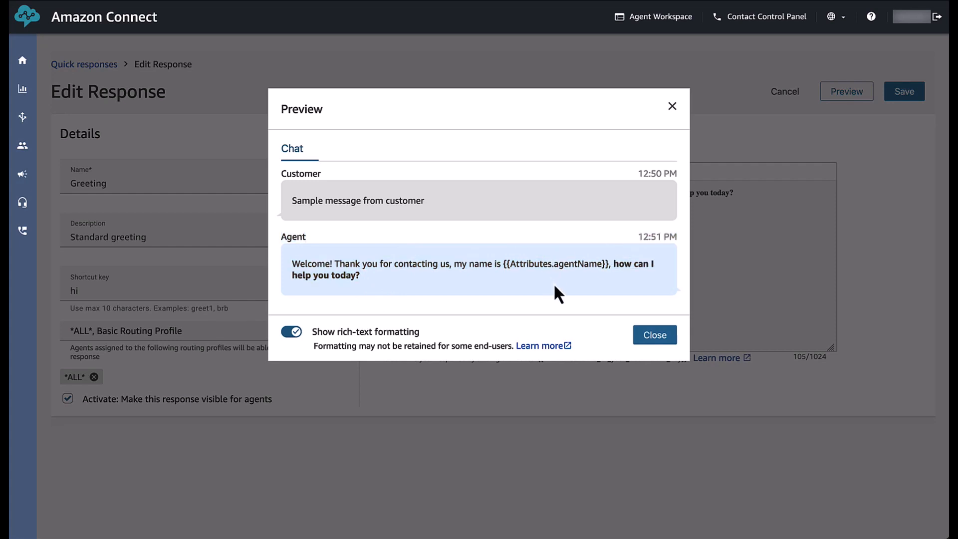
pyautogui.click(658, 335)
pyautogui.click(903, 94)
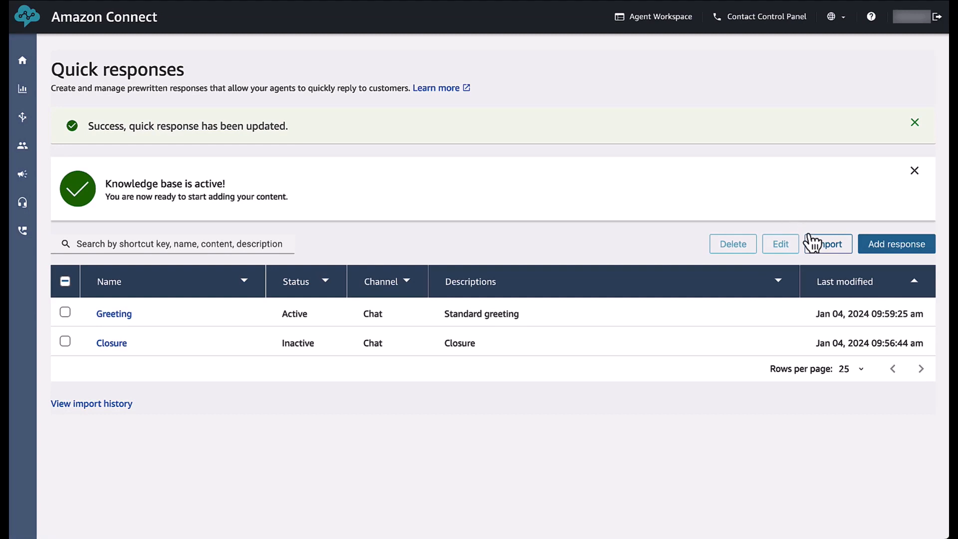
# Step: Download Responses Import Template.csv from the quick responses import dialog to the Downloads folder, replacing the existing file
pyautogui.click(829, 245)
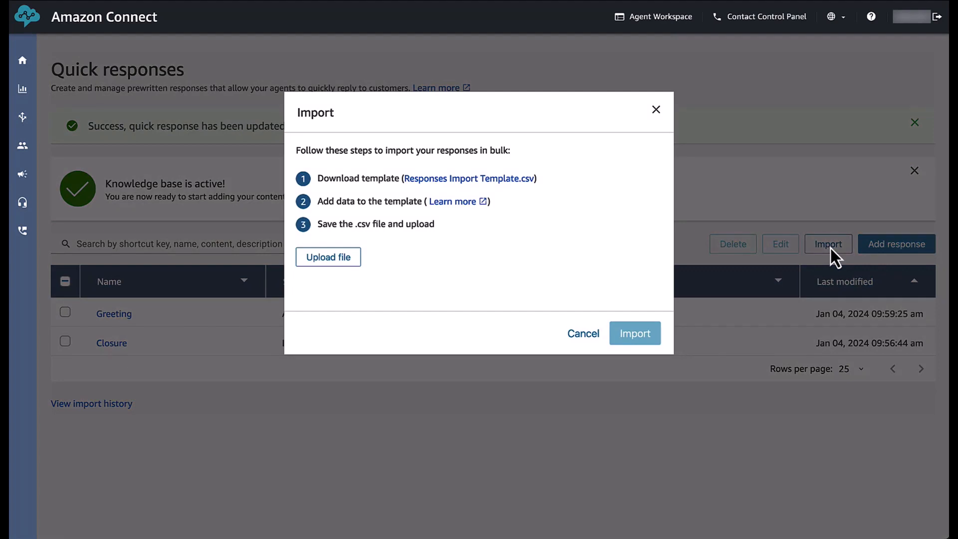
pyautogui.click(493, 181)
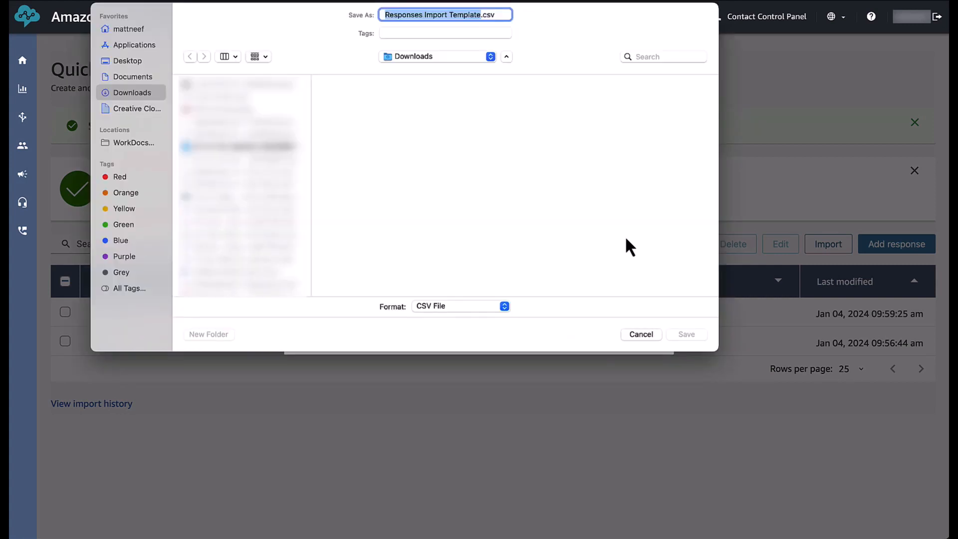
pyautogui.click(698, 334)
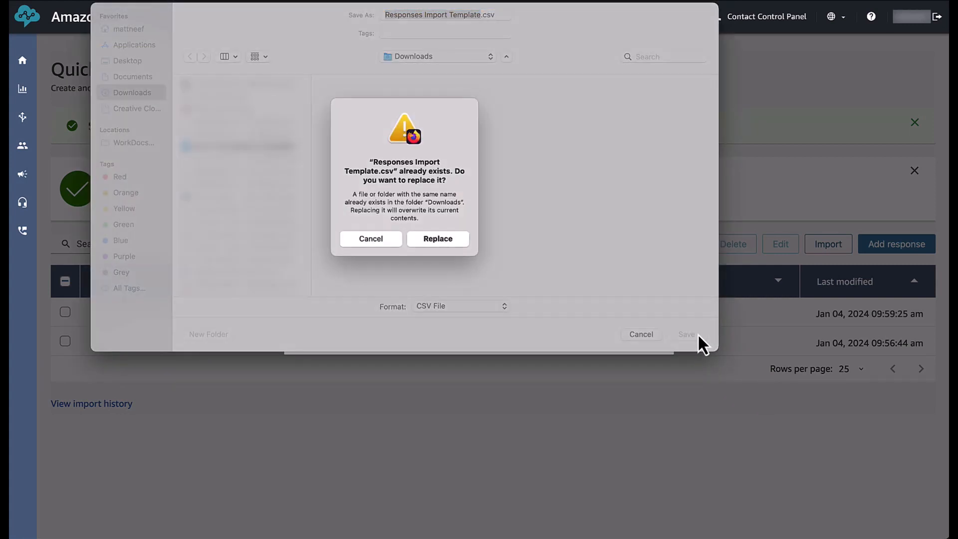
pyautogui.click(440, 244)
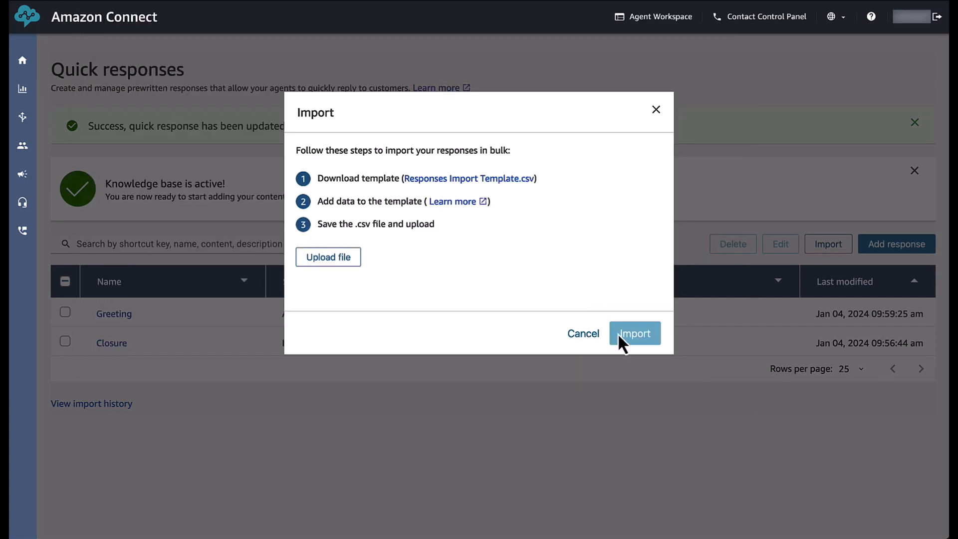
# Step: Open the downloaded Responses Import Template, examine its columns and sample rows, and close it
pyautogui.click(793, 1)
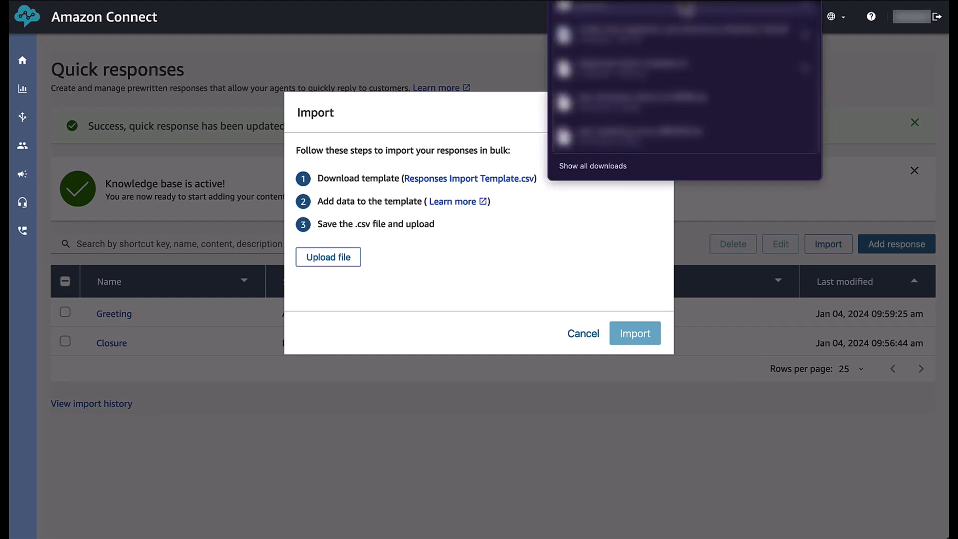
pyautogui.click(687, 8)
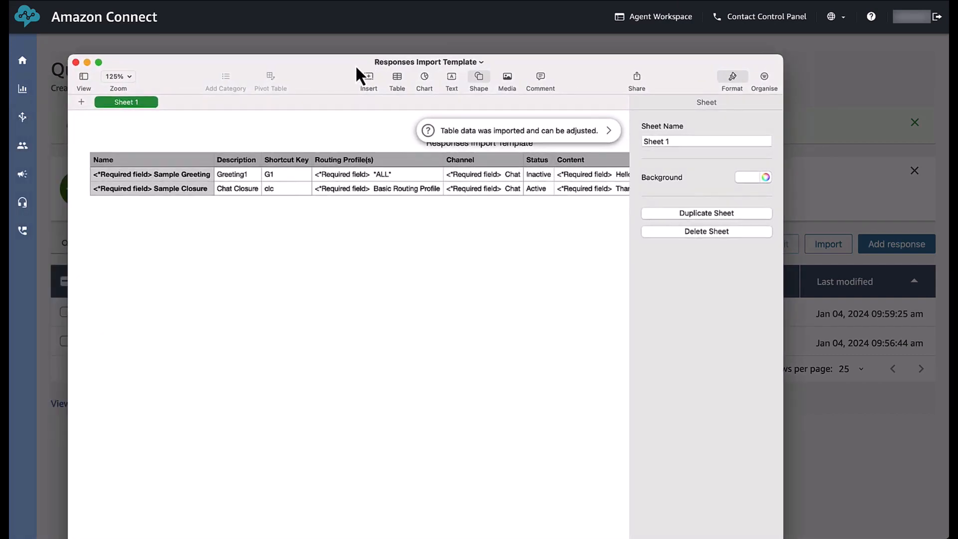
pyautogui.click(735, 48)
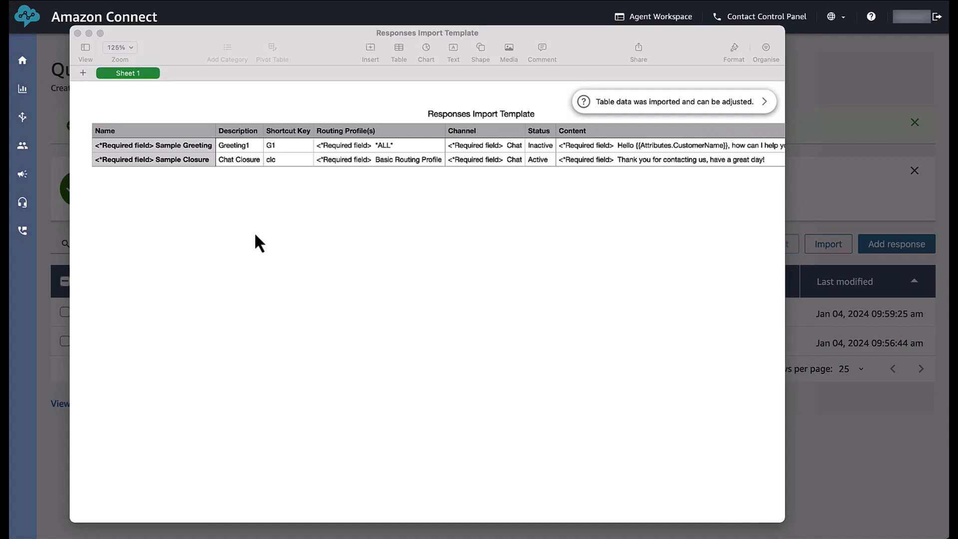
pyautogui.click(78, 34)
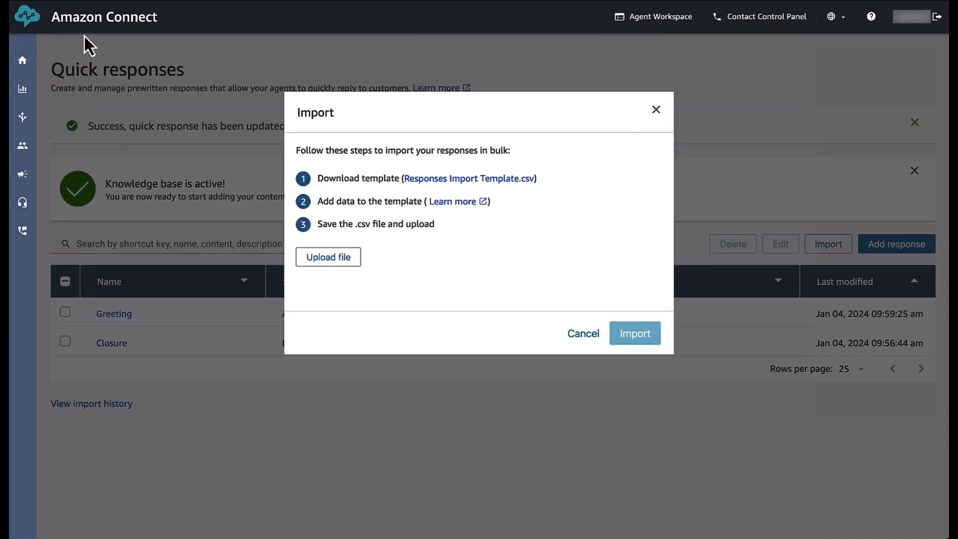
# Step: Upload Edited Responses Import Template.csv from the Downloads folder and import its quick responses
pyautogui.click(331, 255)
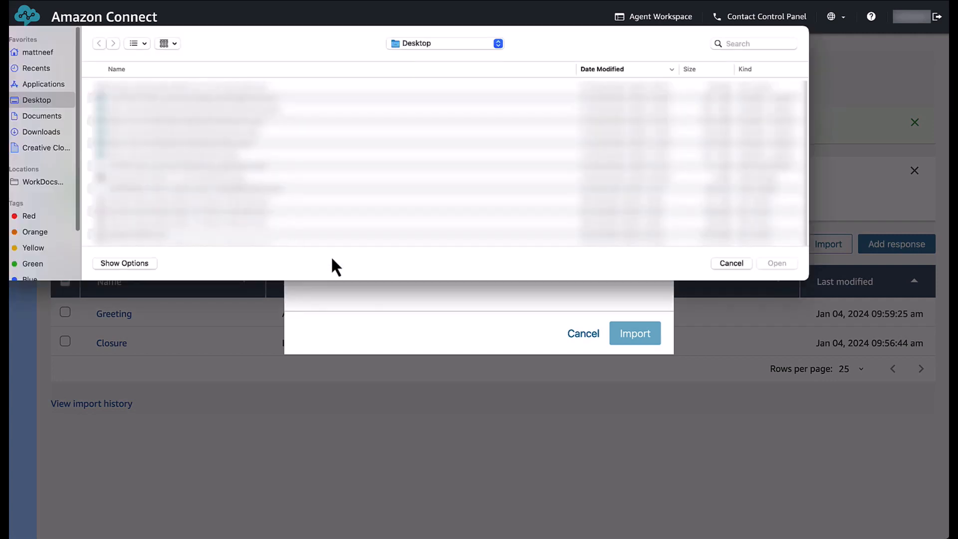
pyautogui.click(39, 135)
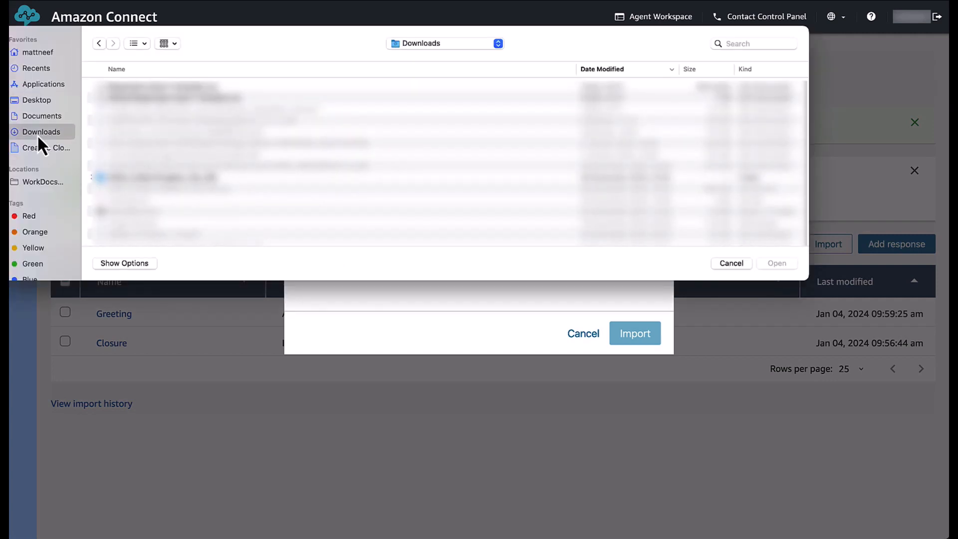
pyautogui.doubleClick(158, 102)
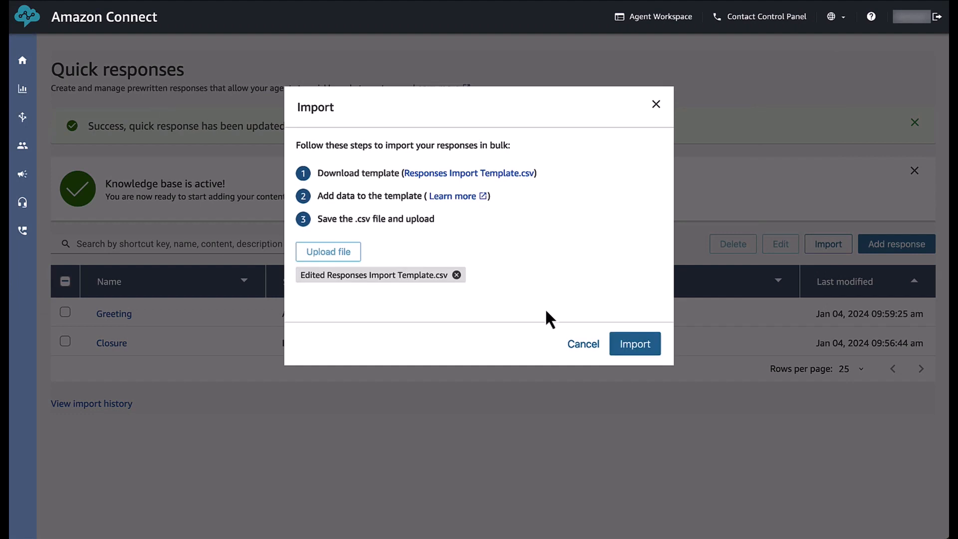
pyautogui.click(644, 346)
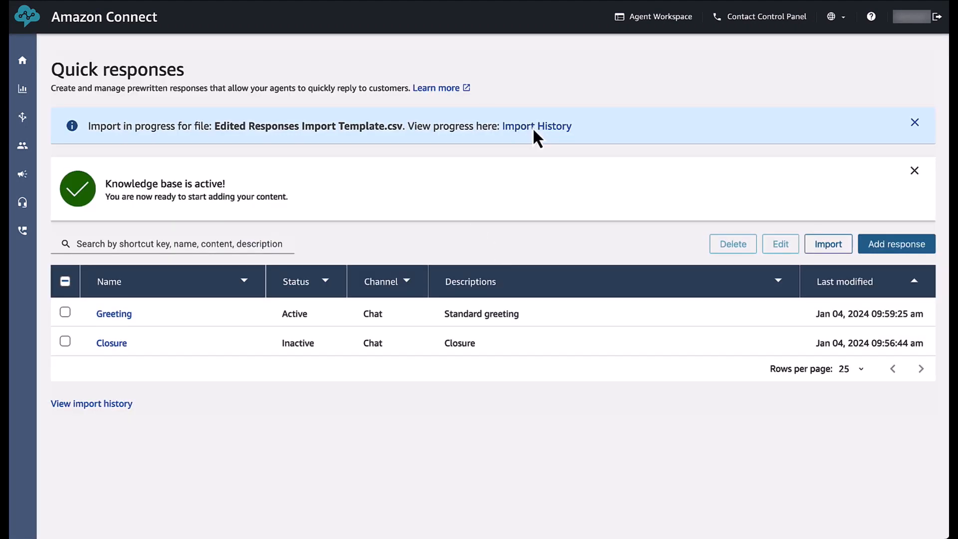
# Step: Check the import's status in the import history and review the details of the imported Sample CSAT Message response
pyautogui.click(533, 129)
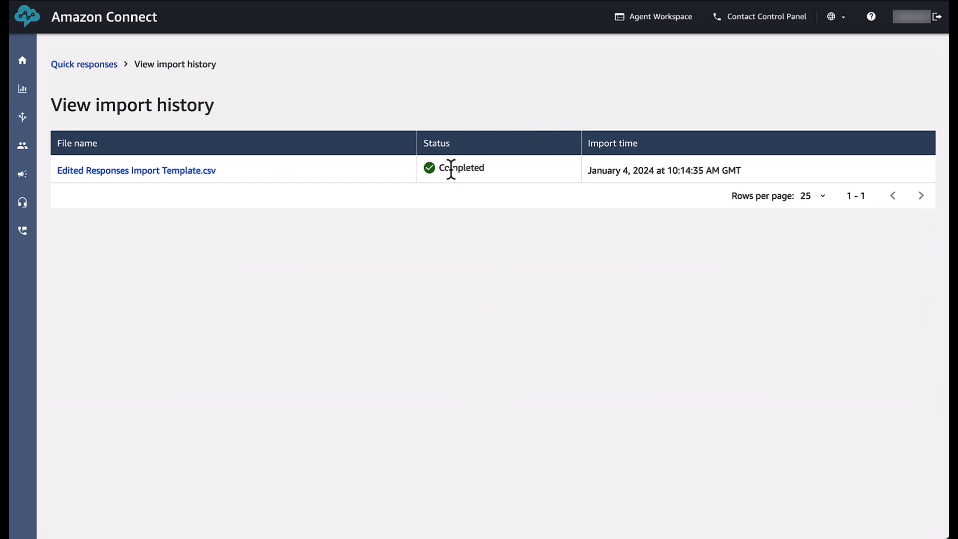
pyautogui.click(93, 64)
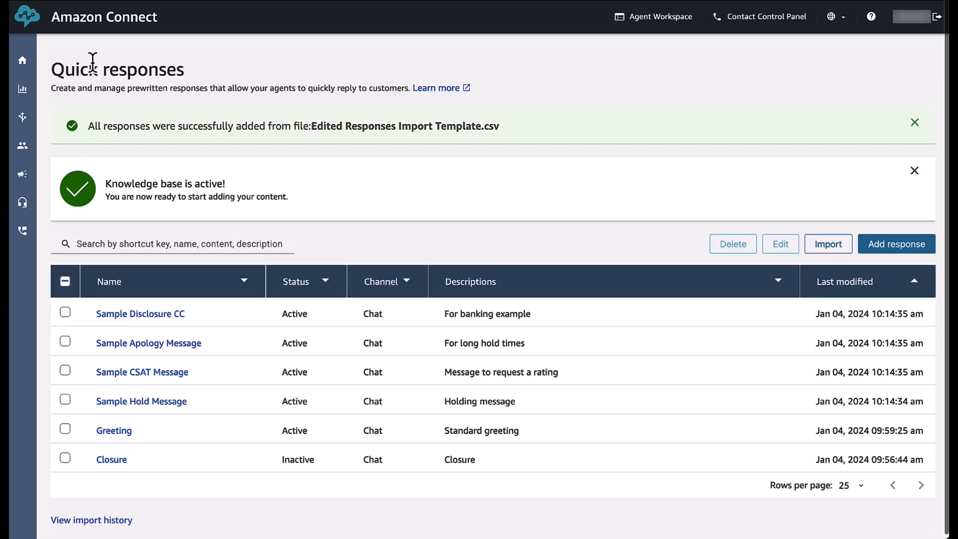
pyautogui.scroll(-1, 292, 451)
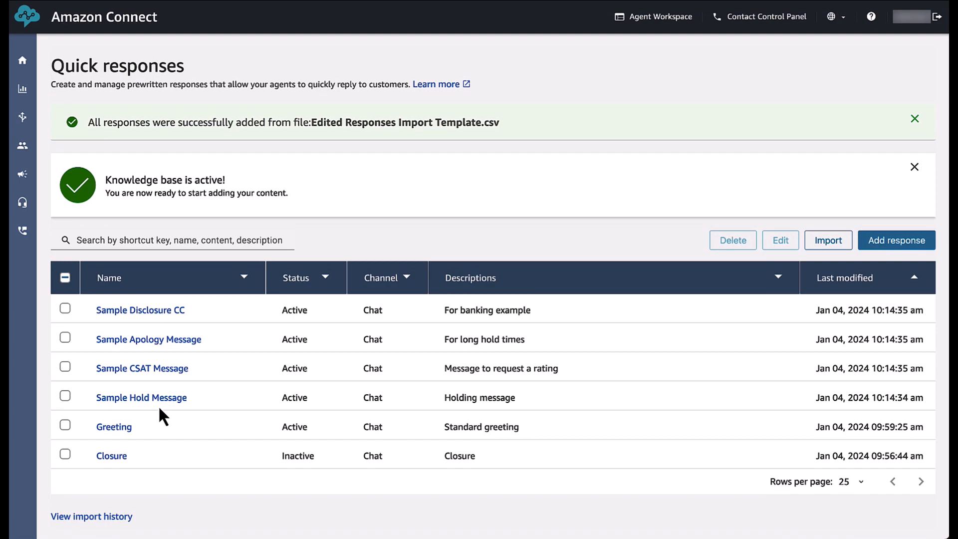
pyautogui.click(155, 369)
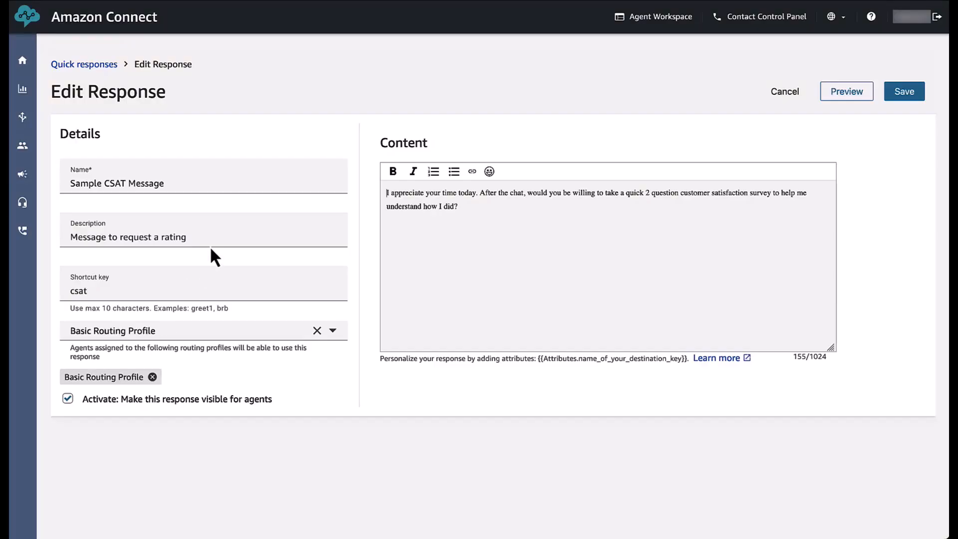
pyautogui.click(100, 66)
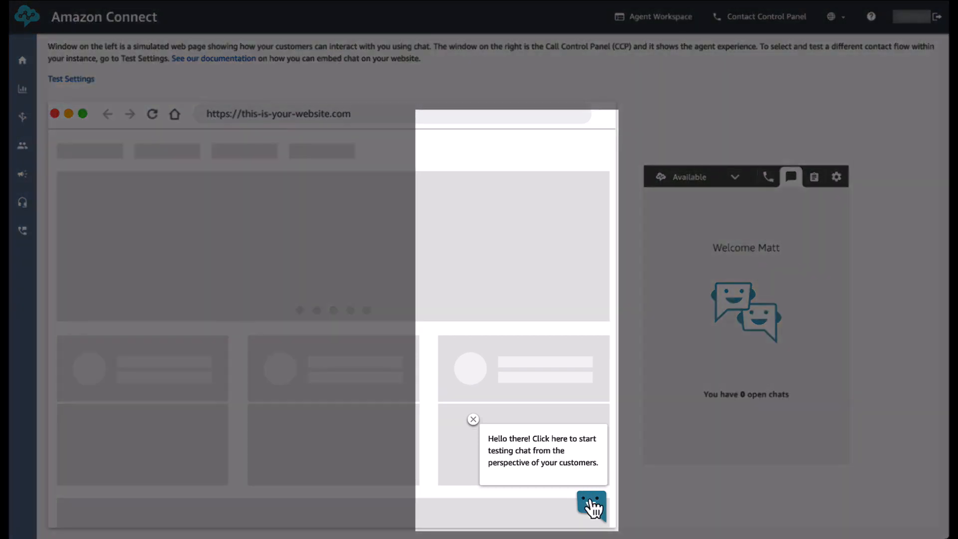
# Step: Start a test chat from the simulated customer website and accept it as the agent in the Contact Control Panel
pyautogui.click(592, 507)
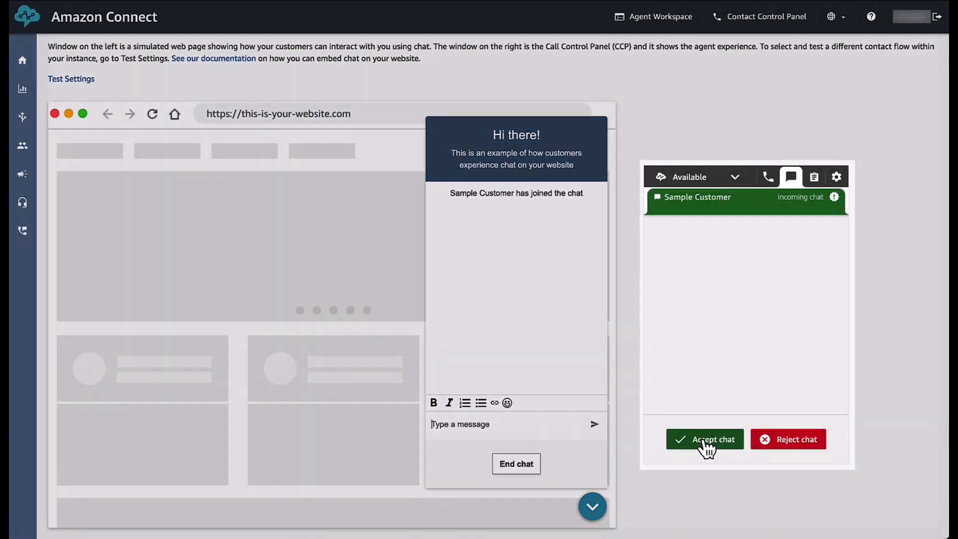
pyautogui.click(706, 441)
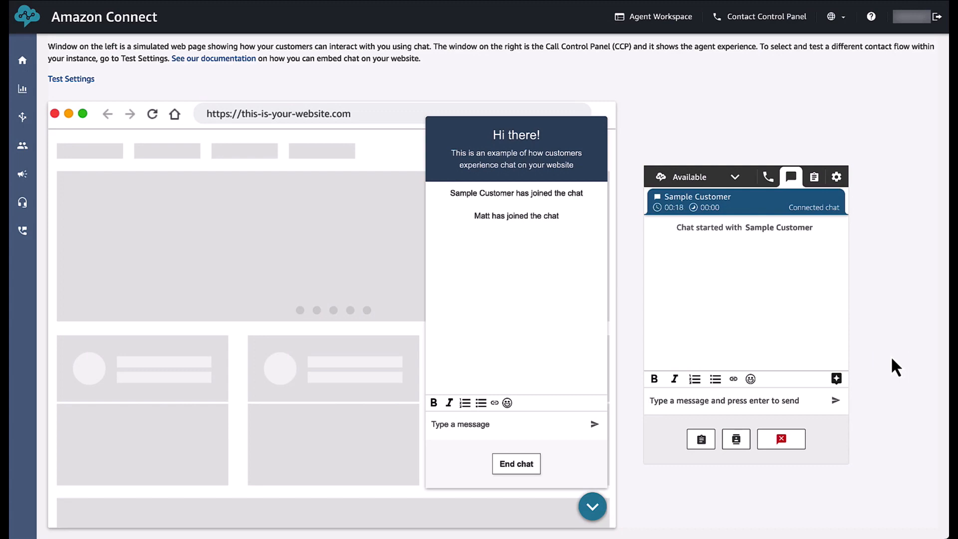
# Step: Show the quick responses in the agent's chat and examine each one's shortcut key and content
pyautogui.click(837, 379)
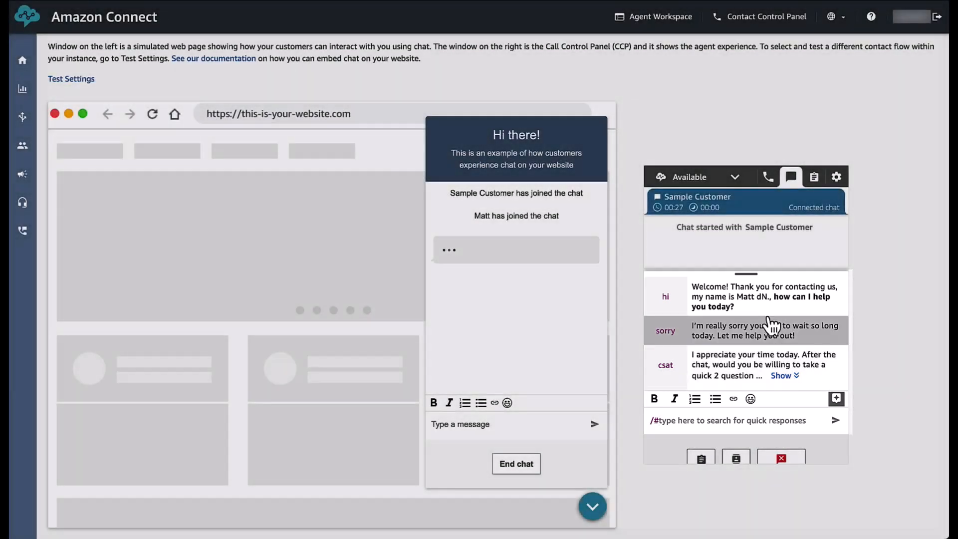
pyautogui.scroll(-3, 766, 314)
pyautogui.scroll(-1, 771, 324)
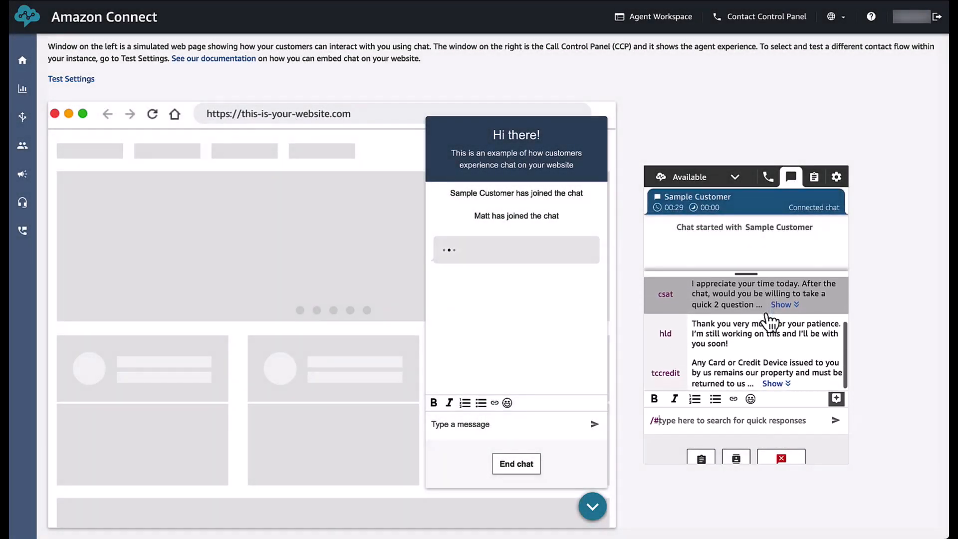
pyautogui.scroll(2, 772, 322)
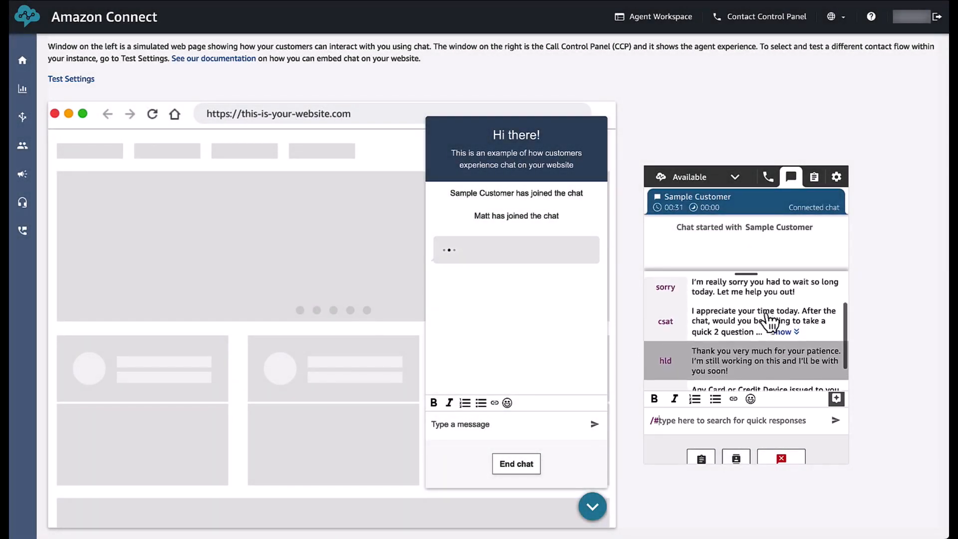
pyautogui.scroll(4, 771, 322)
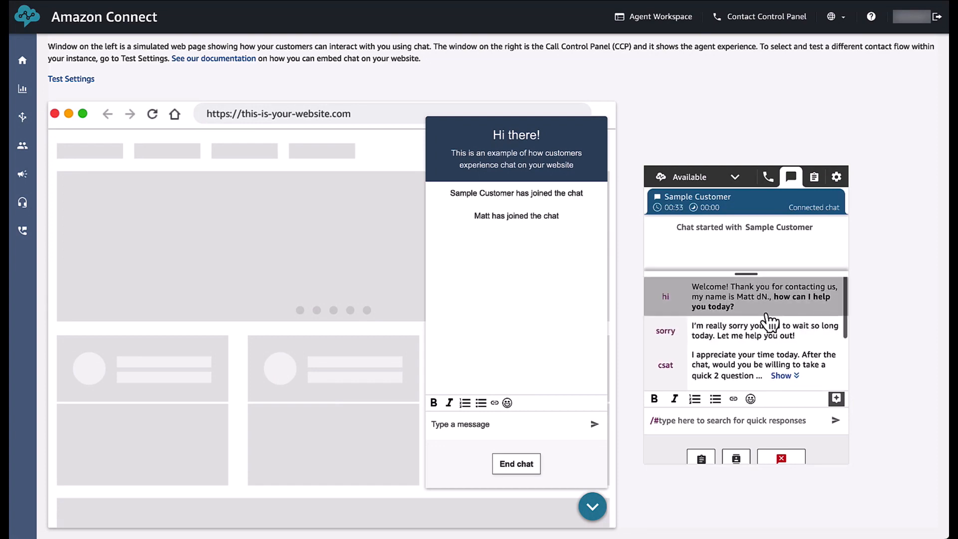
pyautogui.scroll(1, 771, 322)
pyautogui.scroll(-1, 771, 322)
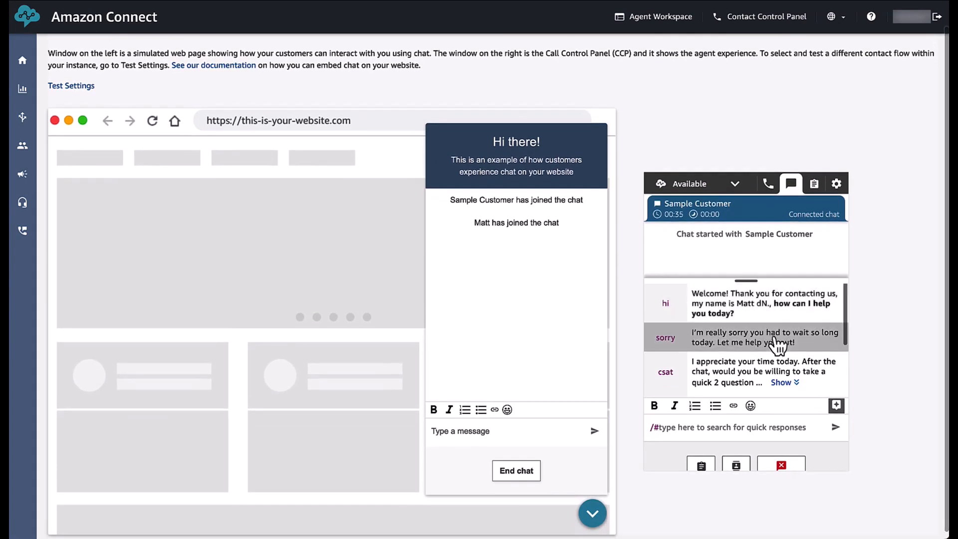
pyautogui.scroll(-2, 777, 344)
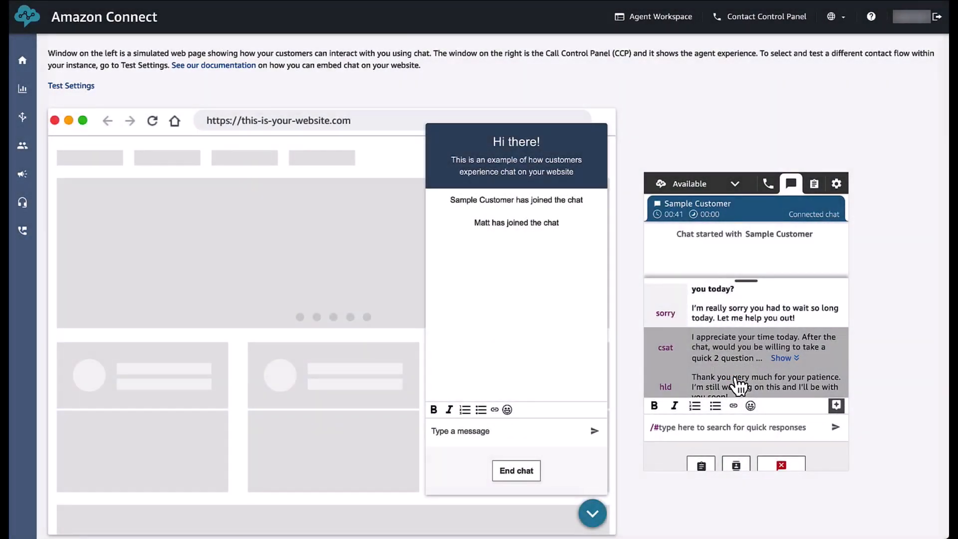
pyautogui.scroll(-2, 751, 359)
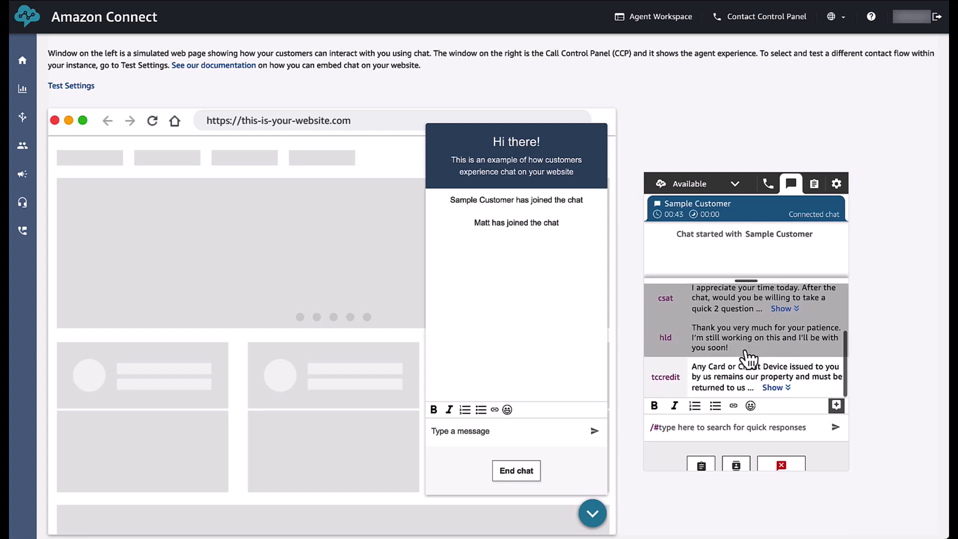
pyautogui.scroll(2, 748, 355)
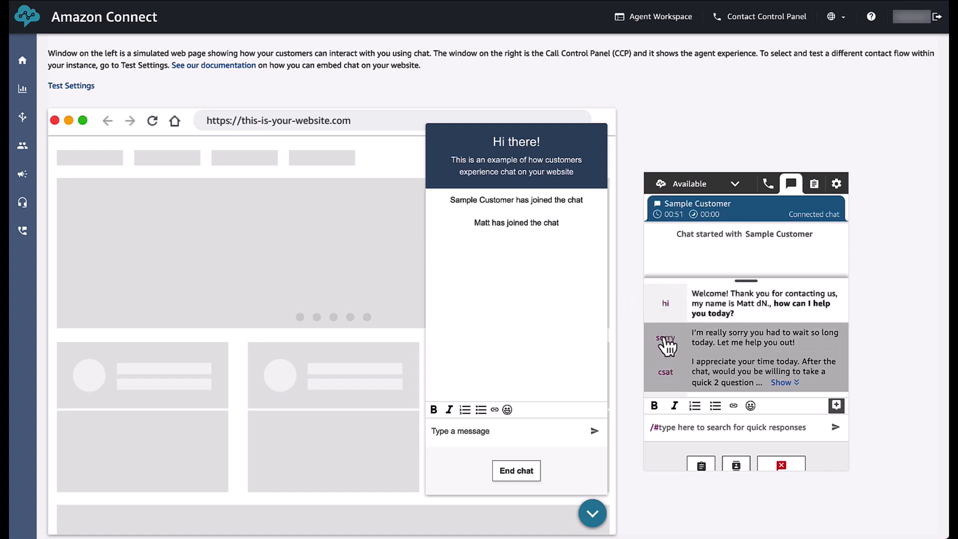
# Step: Insert the "hi" quick response into the agent's message, check the filled-in agent name, and send it to the customer
pyautogui.click(745, 311)
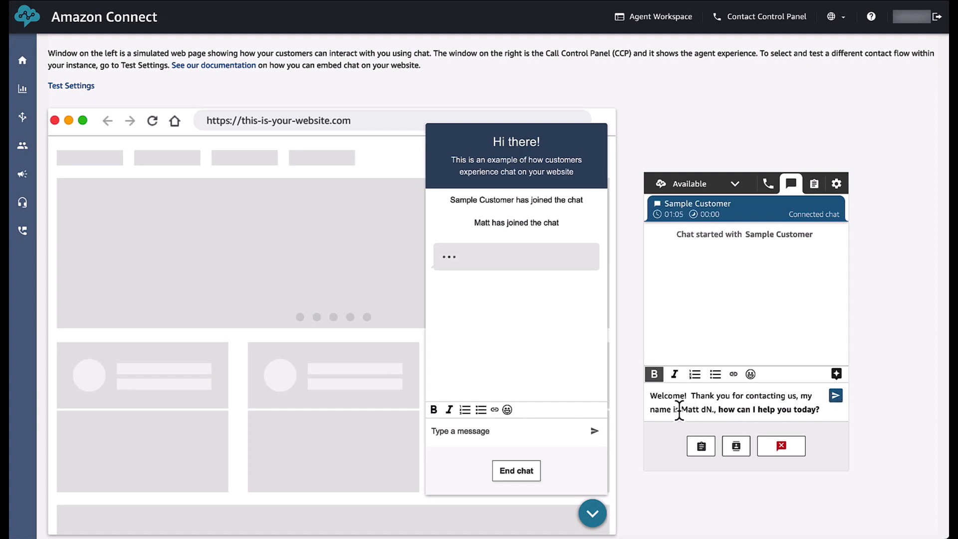
pyautogui.moveTo(679, 411); pyautogui.dragTo(712, 410)
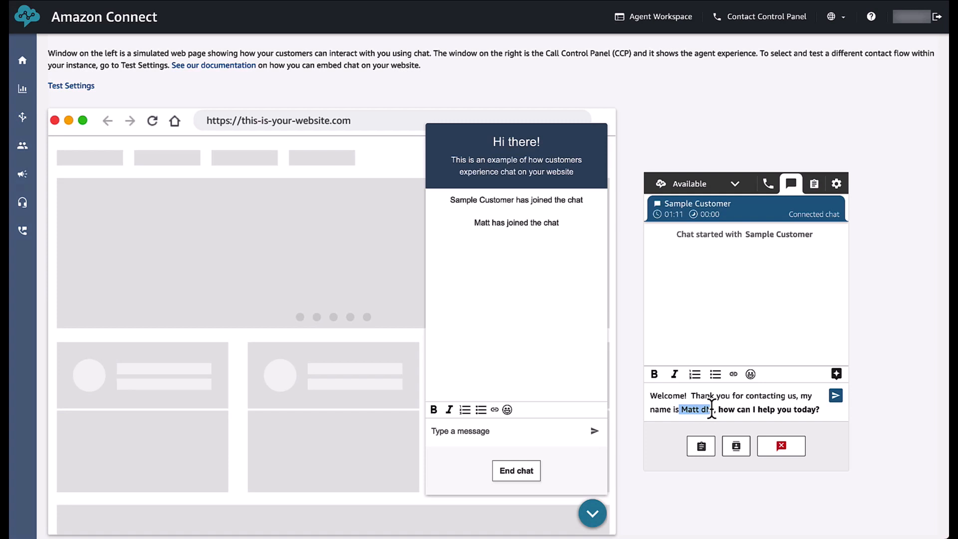
pyautogui.click(837, 397)
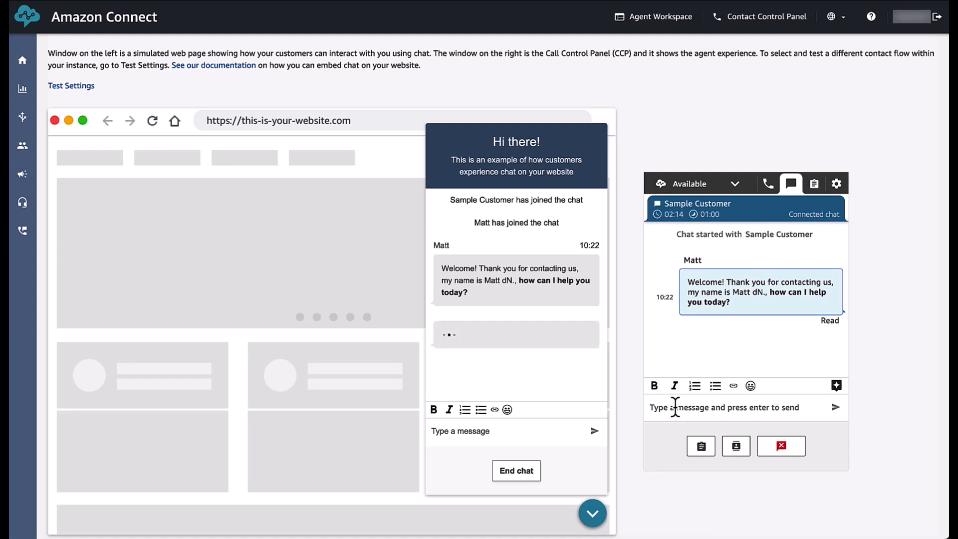
# Step: Bring up the quick responses by entering "/#" in the agent's message and look through the available shortcut keys
pyautogui.click(675, 407)
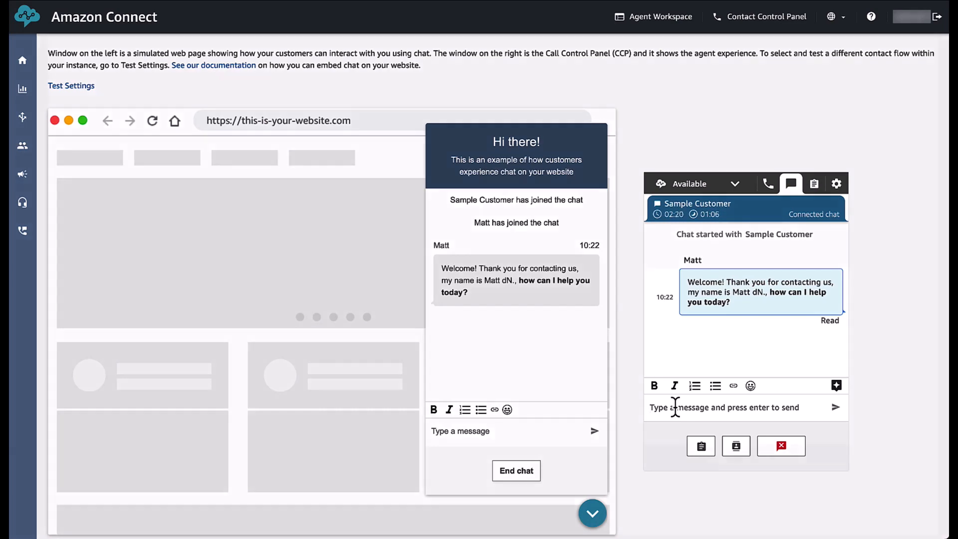
pyautogui.write('/#')
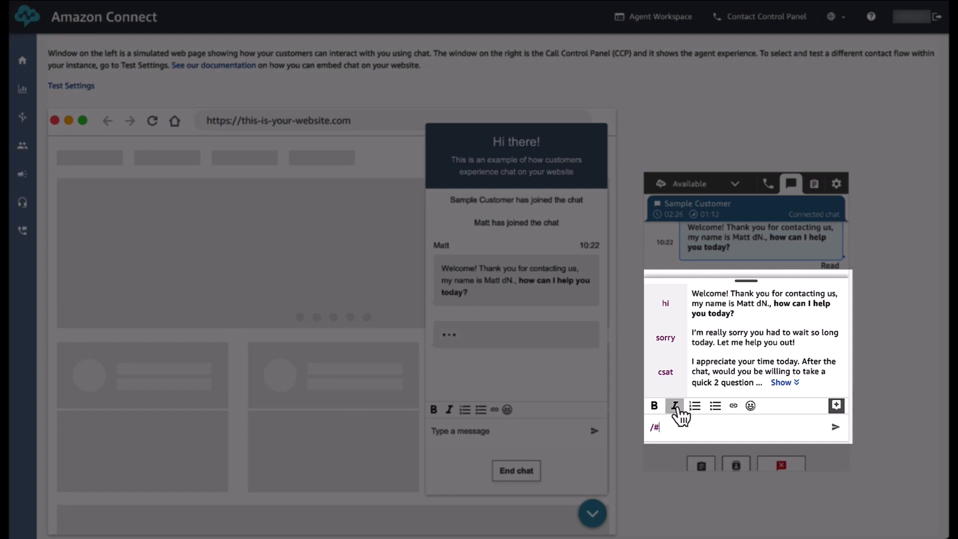
pyautogui.scroll(-1, 705, 363)
pyautogui.scroll(-1, 706, 363)
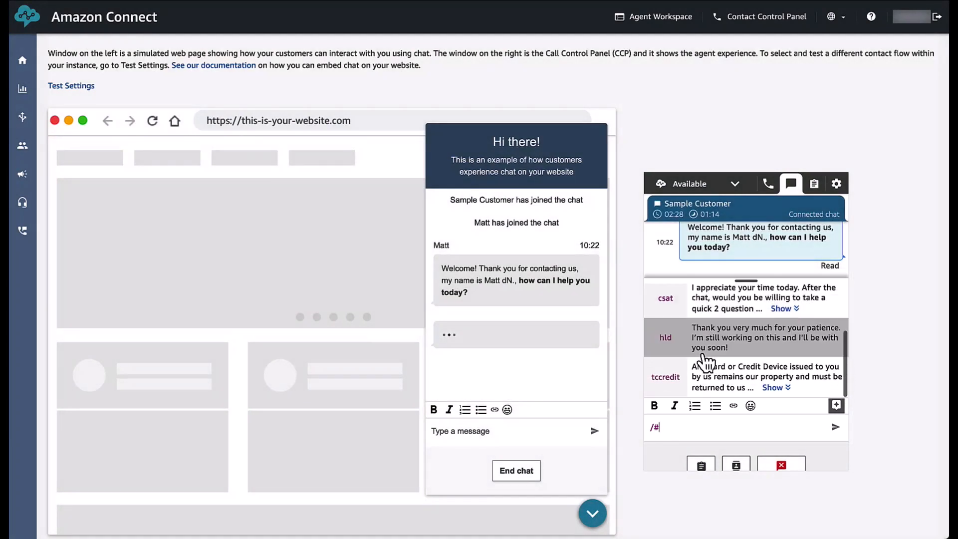
pyautogui.scroll(3, 703, 369)
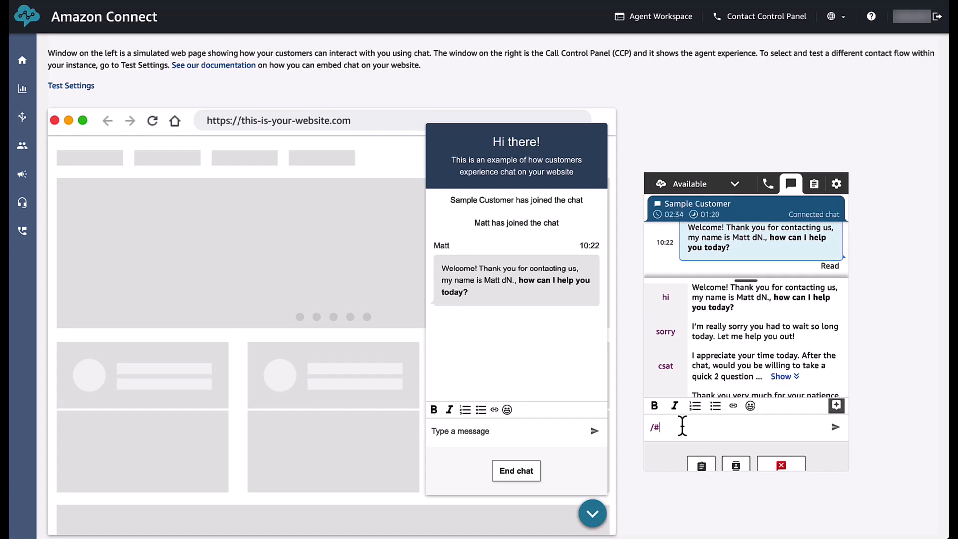
# Step: Find the quick response by its shortcut key "tccredit", send it to the customer, and review the sent text in the agent's chat
pyautogui.write('tccre')
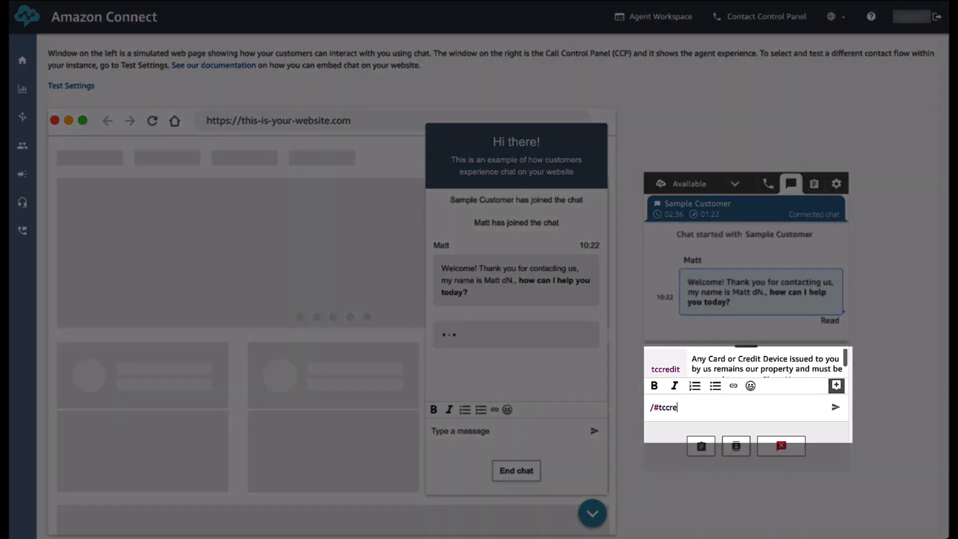
pyautogui.write('dit')
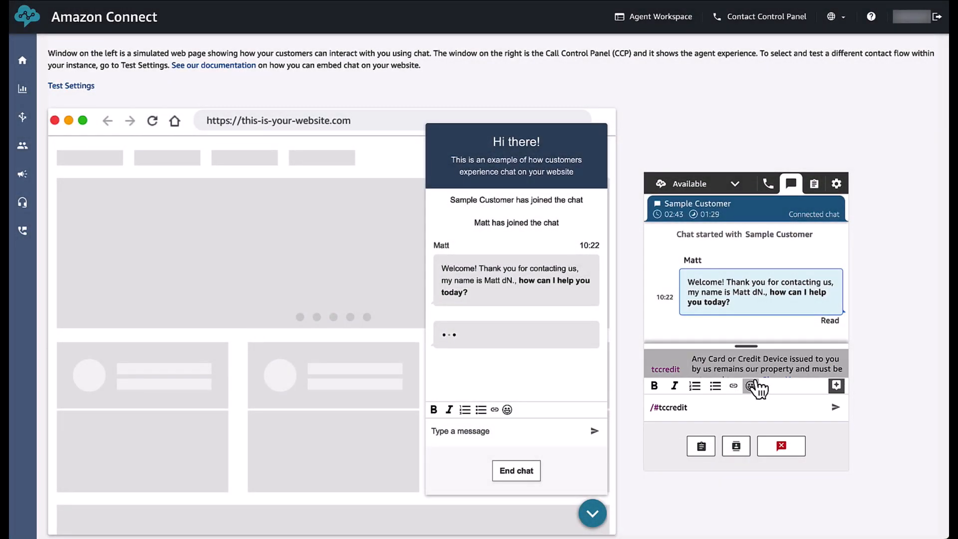
pyautogui.click(754, 368)
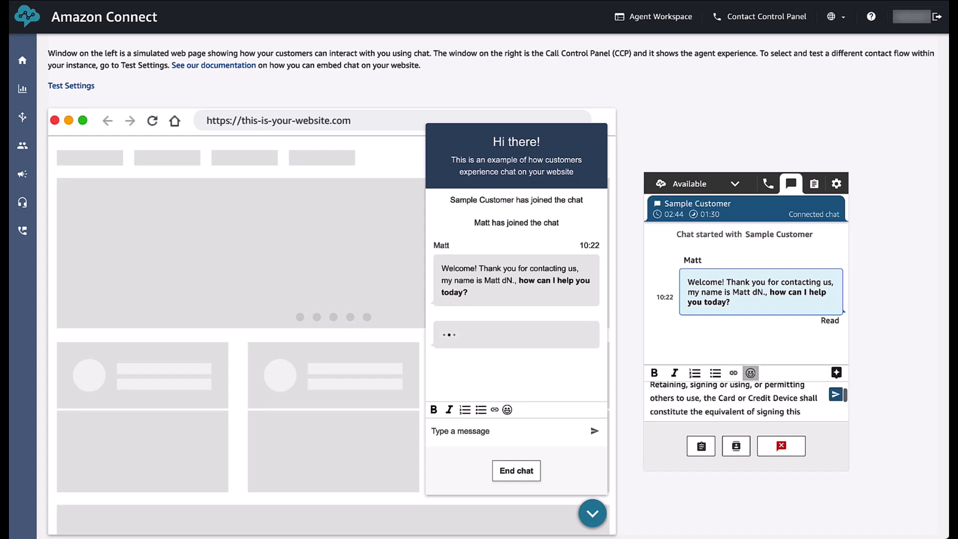
pyautogui.press('Return')
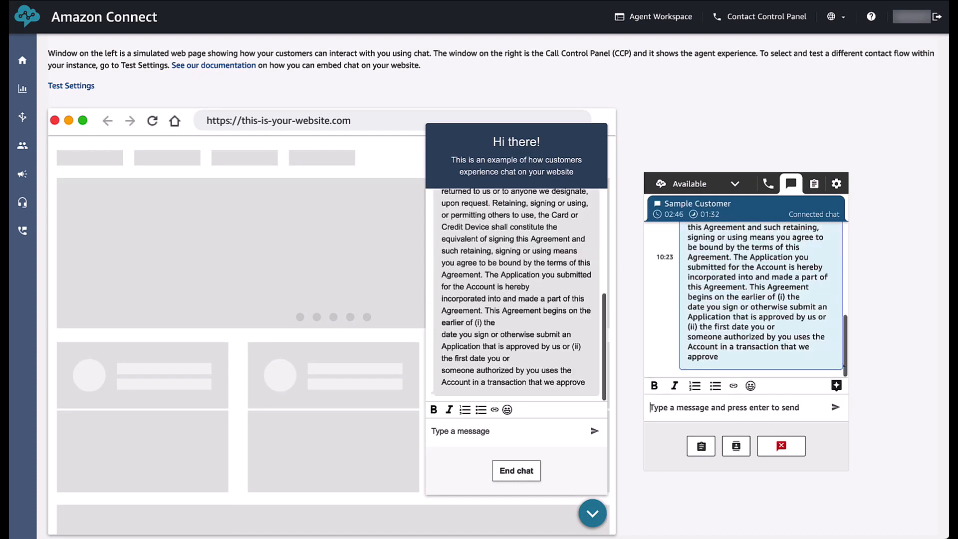
pyautogui.scroll(3, 785, 327)
pyautogui.scroll(2, 784, 327)
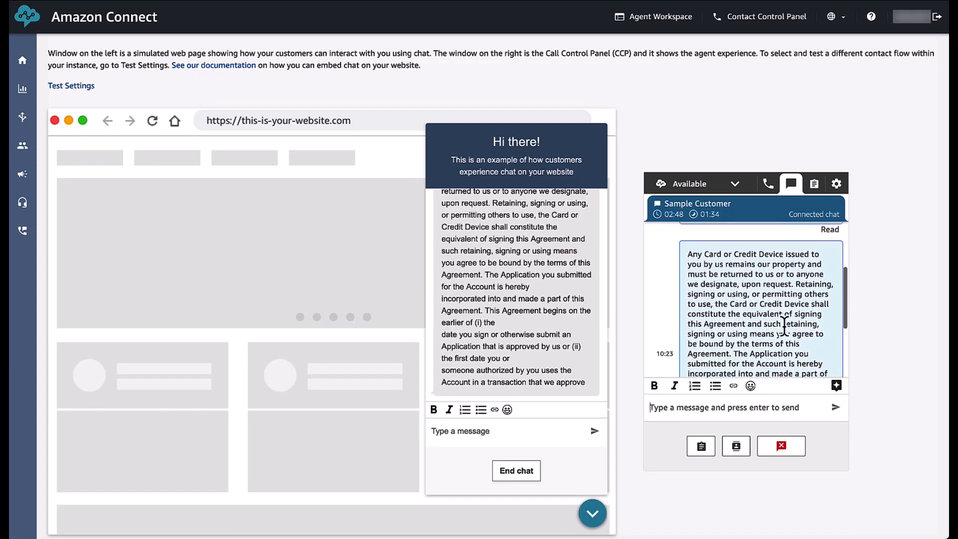
pyautogui.scroll(-3, 784, 327)
pyautogui.scroll(-2, 785, 328)
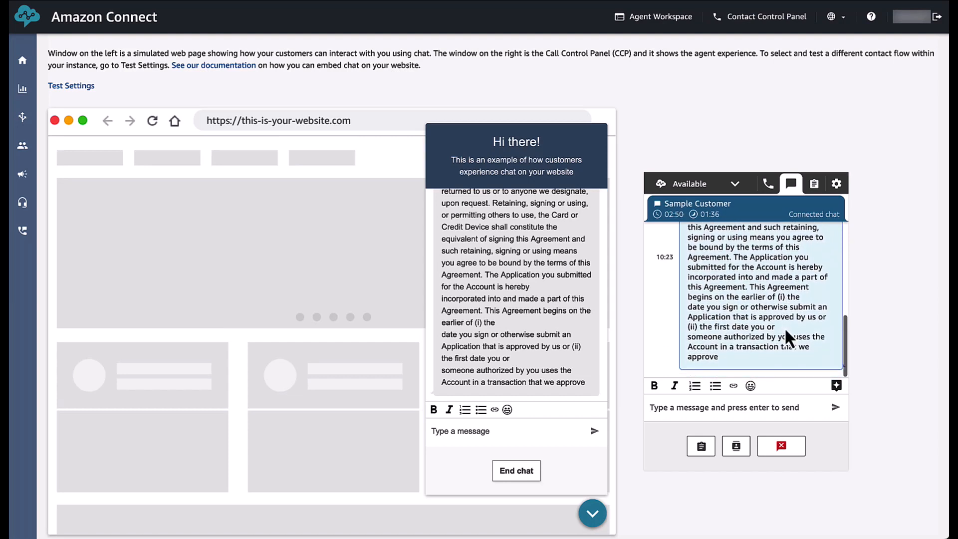